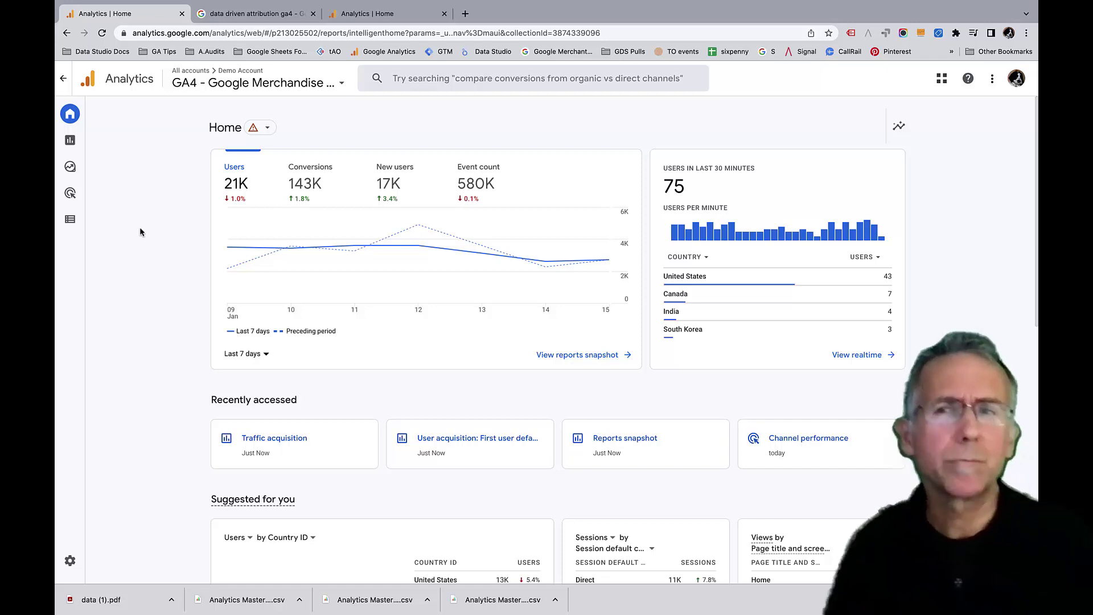
Step: Open the Reports snapshot and expand the Acquisition group under Life cycle
{"action": "mouse_move", "coordinate": [81, 146]}
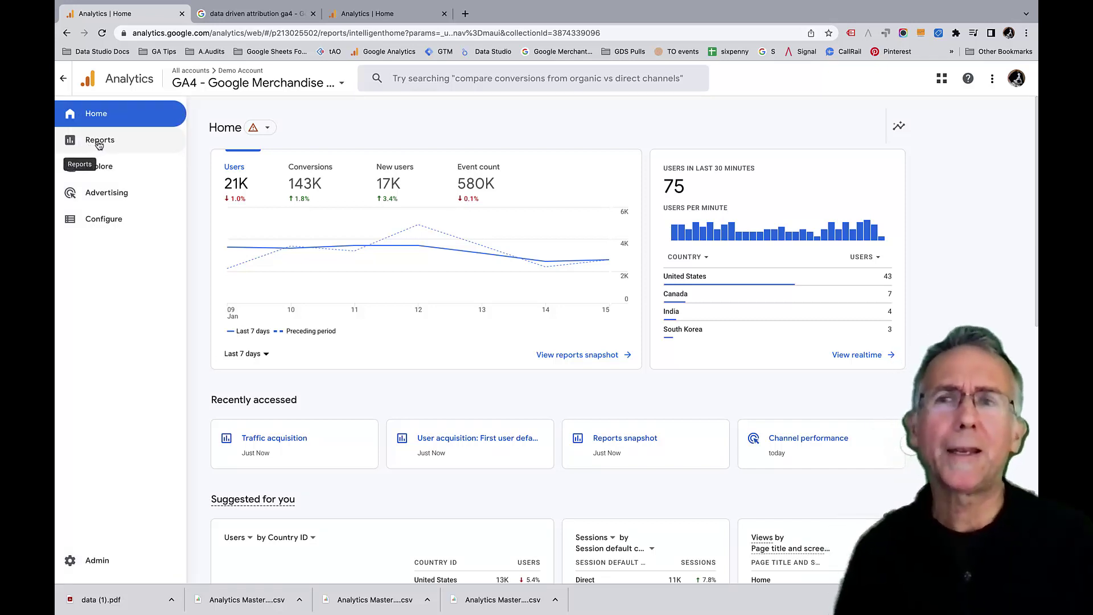
{"action": "left_click", "coordinate": [99, 143]}
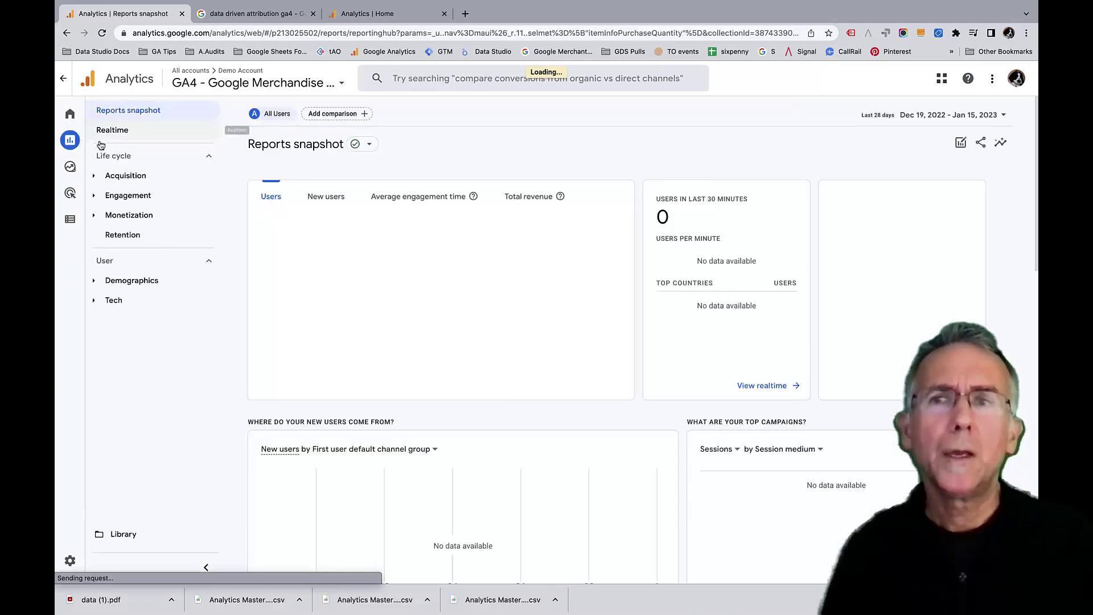
{"action": "left_click", "coordinate": [132, 180]}
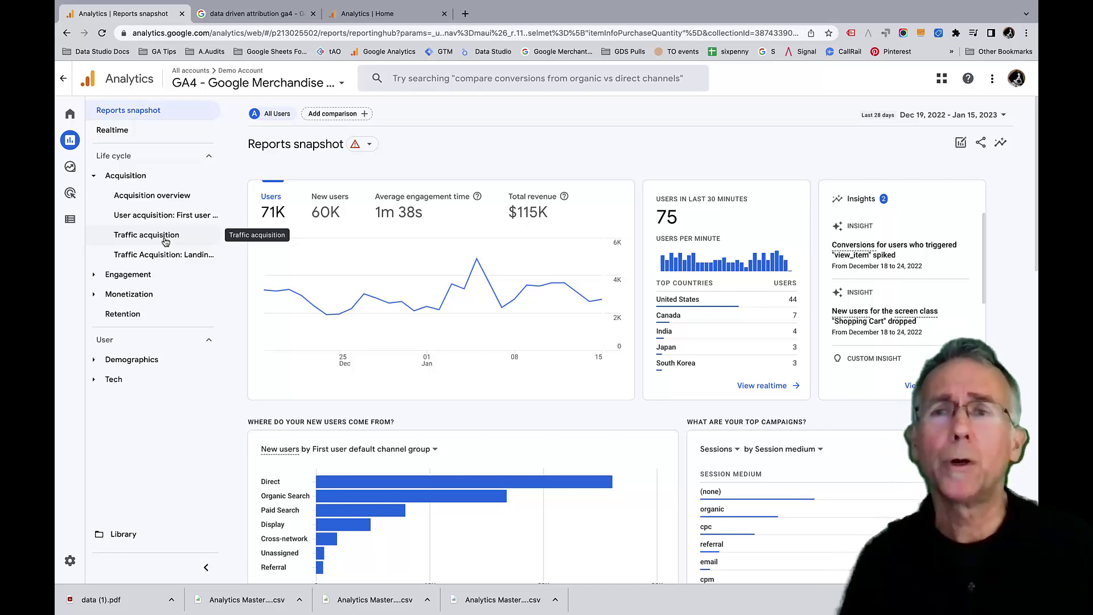
Step: Open User acquisition, browse its first user dimension options, and scroll to the conversion and revenue columns
{"action": "left_click", "coordinate": [153, 220]}
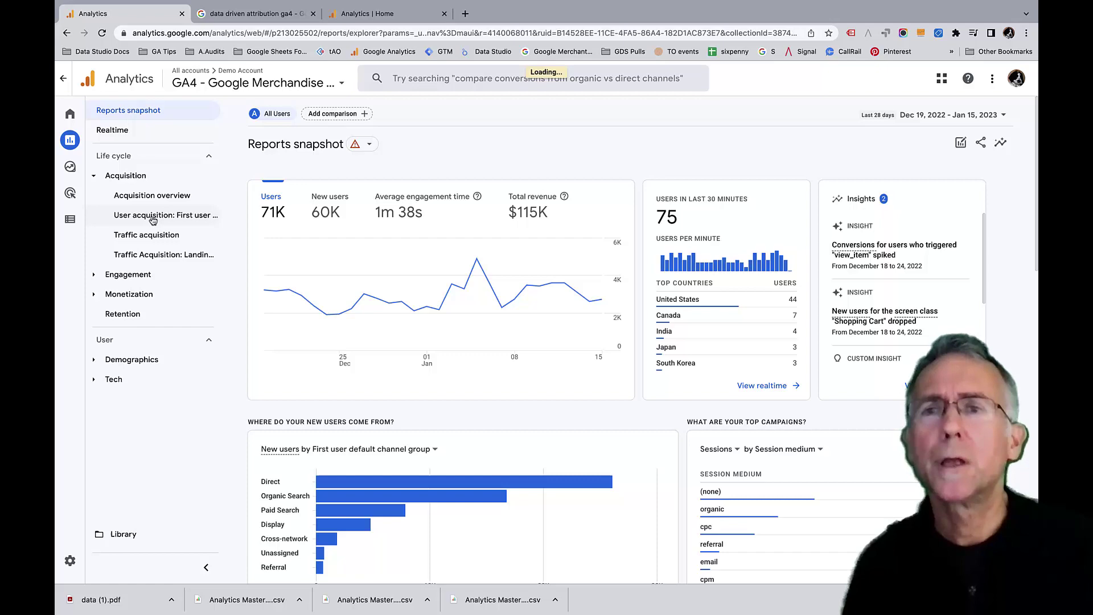
{"action": "scroll", "coordinate": [401, 404], "scroll_direction": "down", "scroll_amount": 5}
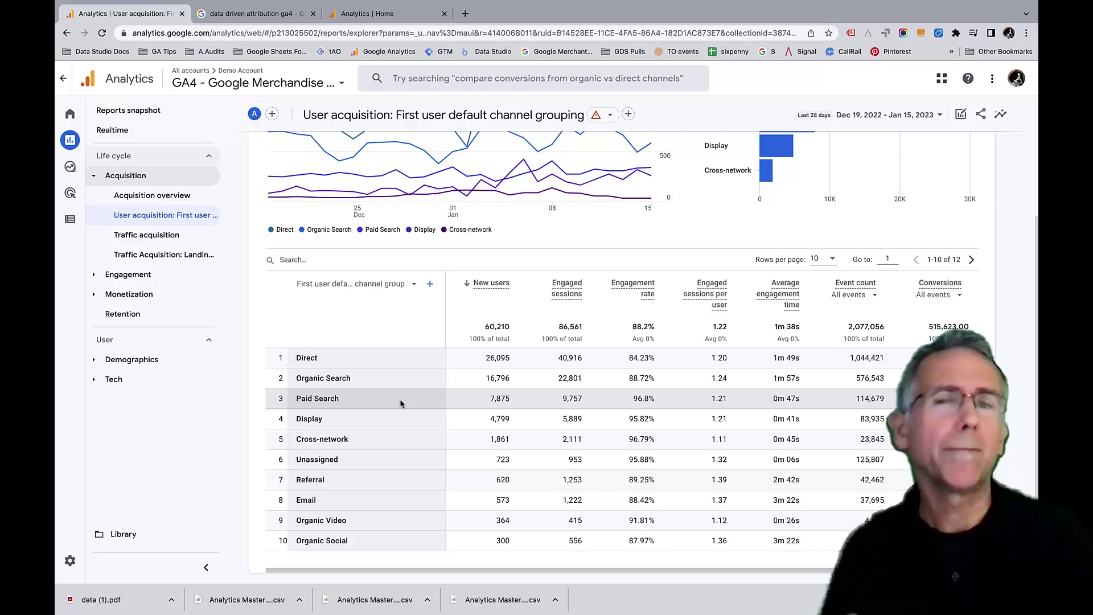
{"action": "left_click", "coordinate": [415, 286]}
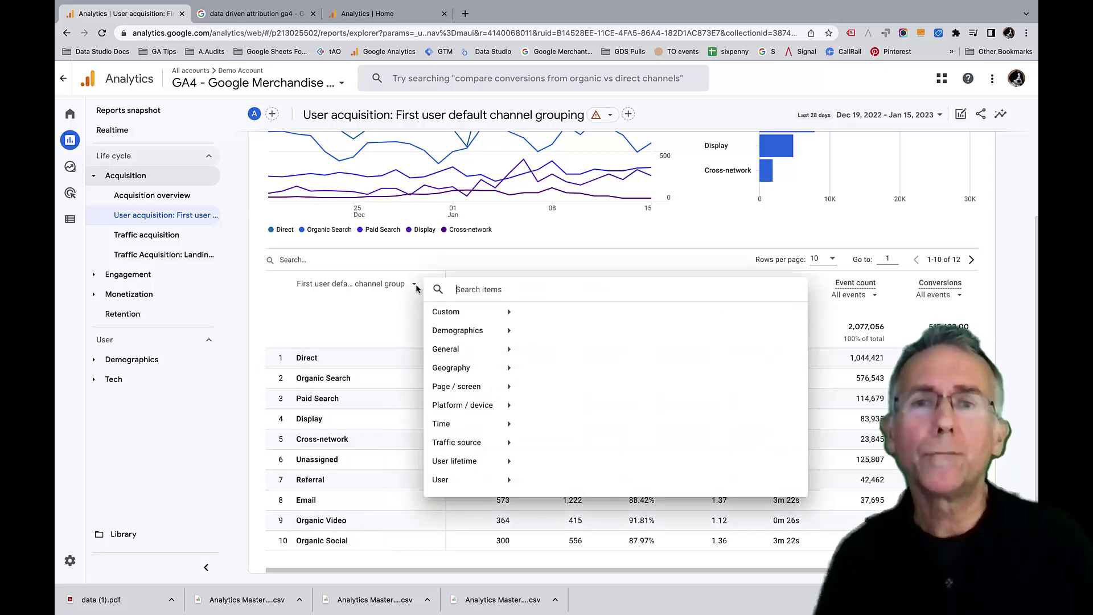
{"action": "left_click", "coordinate": [376, 296]}
{"action": "left_click", "coordinate": [387, 286]}
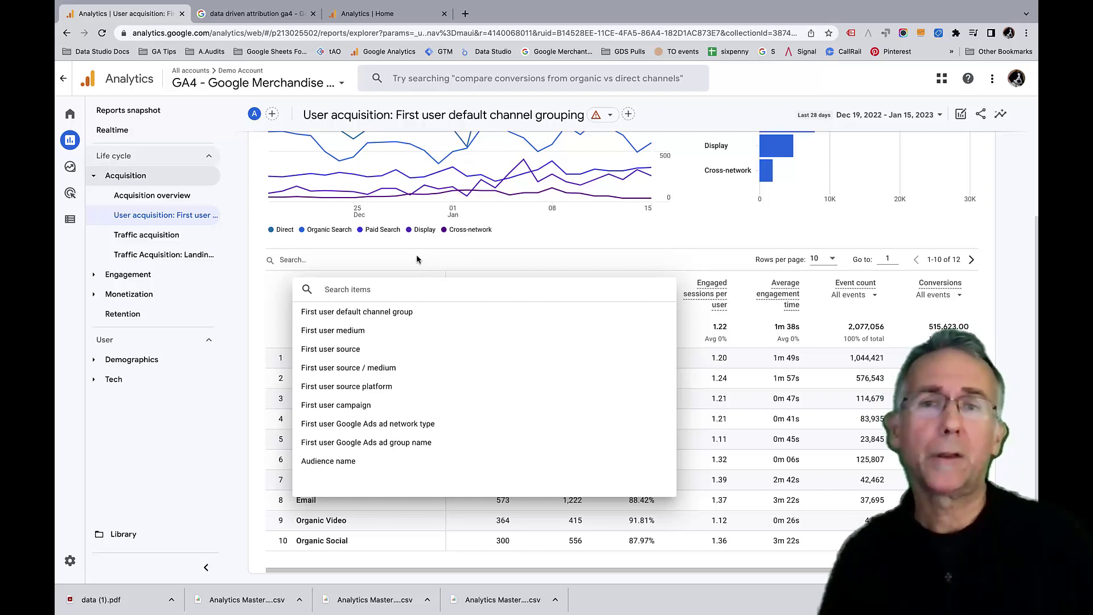
{"action": "left_click", "coordinate": [418, 259]}
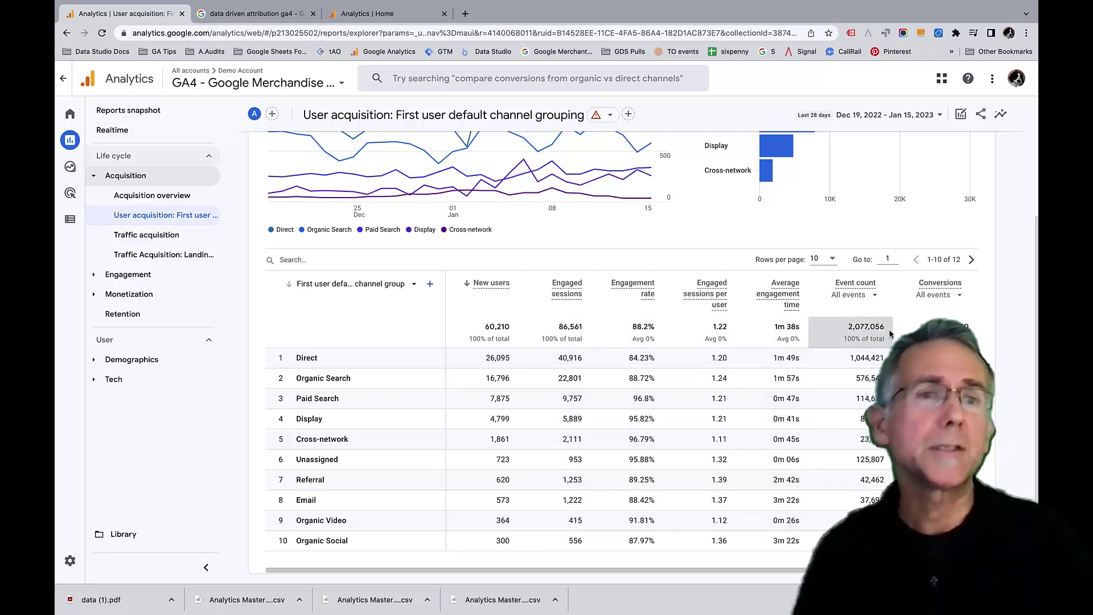
{"action": "scroll", "coordinate": [782, 338], "scroll_direction": "right", "scroll_amount": 3}
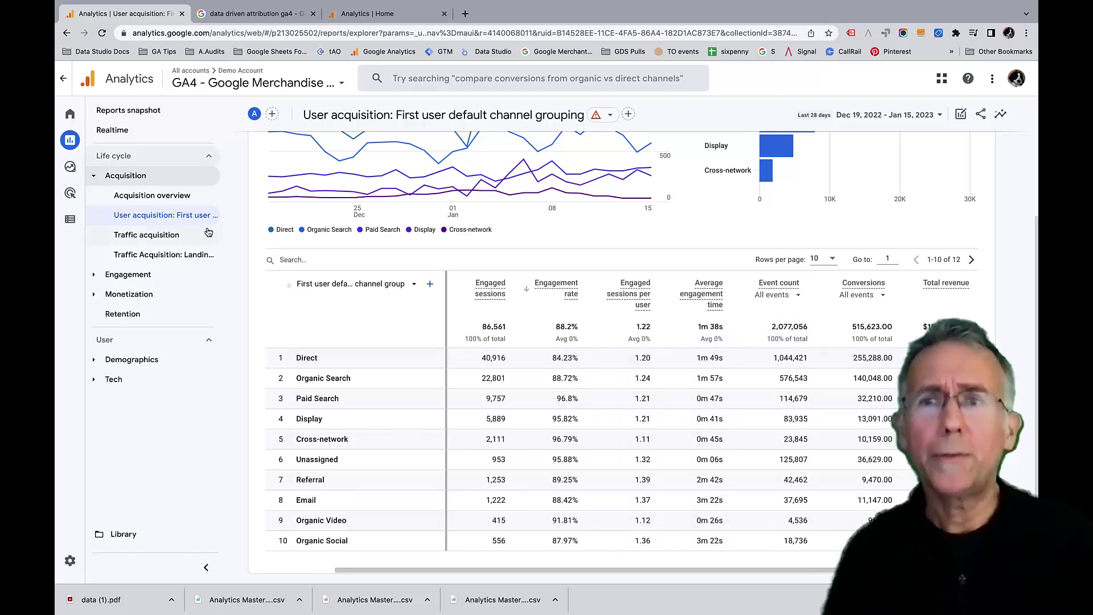
Step: Open Traffic acquisition and list the session dimensions available for the table
{"action": "left_click", "coordinate": [161, 240]}
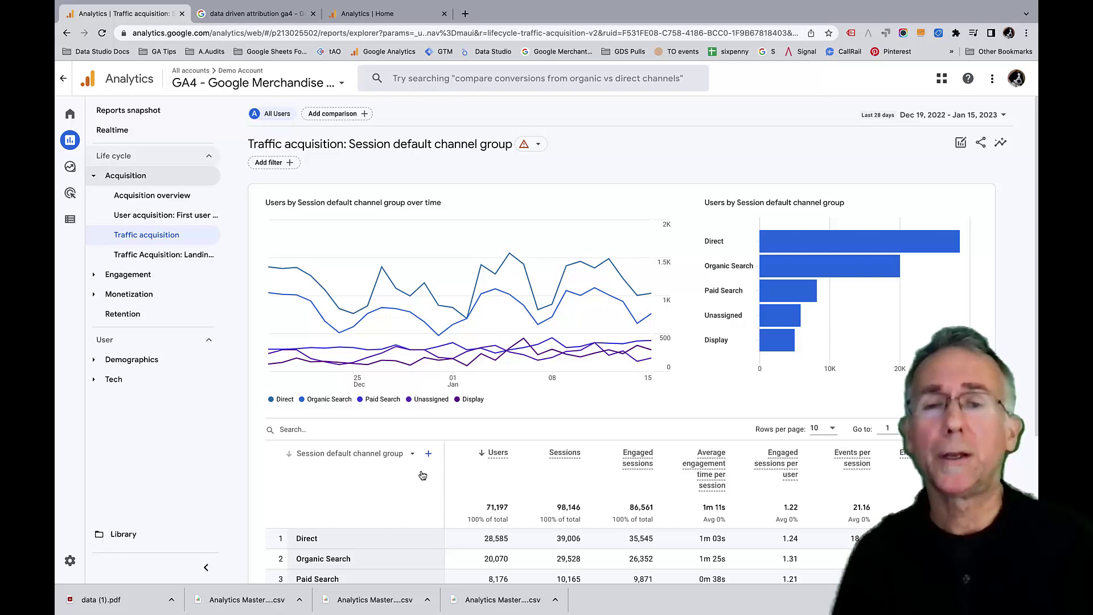
{"action": "scroll", "coordinate": [422, 476], "scroll_direction": "down", "scroll_amount": 1}
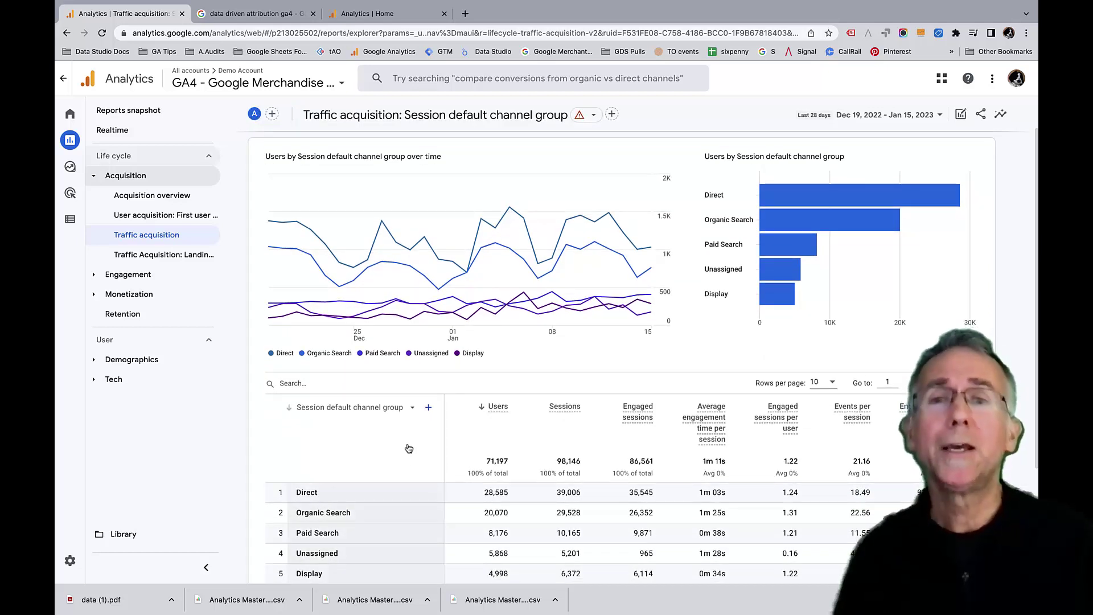
{"action": "left_click", "coordinate": [412, 409]}
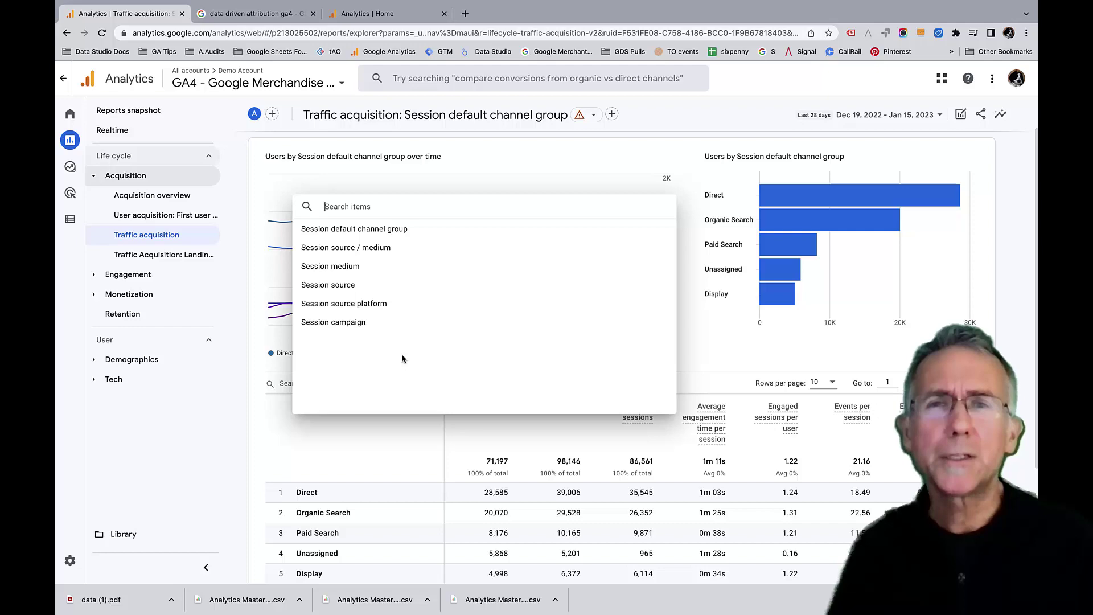
Step: Show all desktops with Mission Control (ctrl+Up)
{"action": "key", "text": "ctrl+Up"}
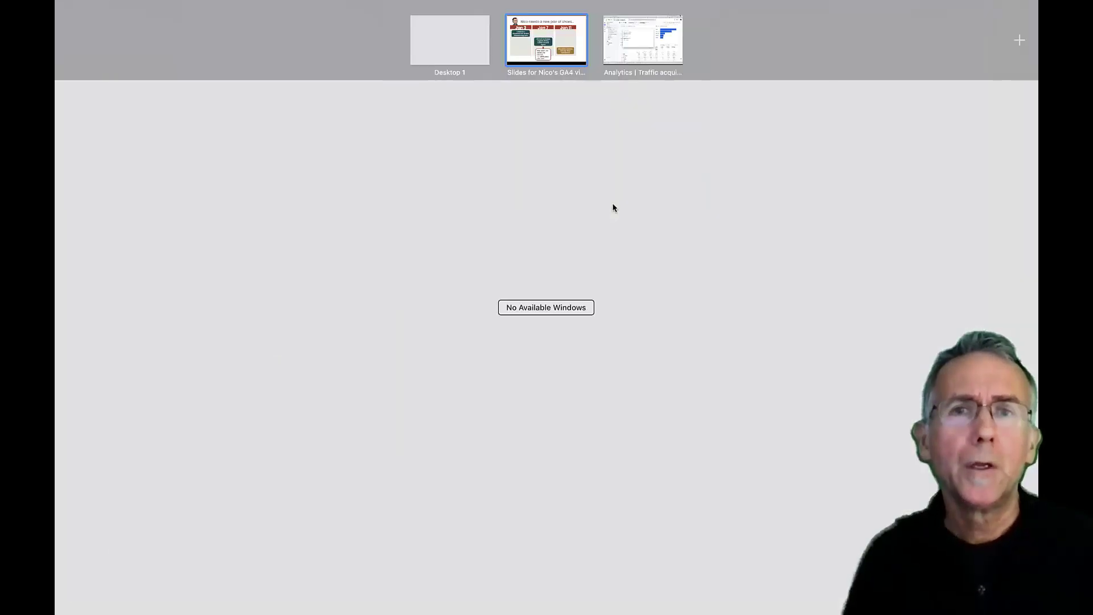
Step: Return to the Analytics desktop and the Two Octobers GA4 Home page tab
{"action": "left_click", "coordinate": [629, 34]}
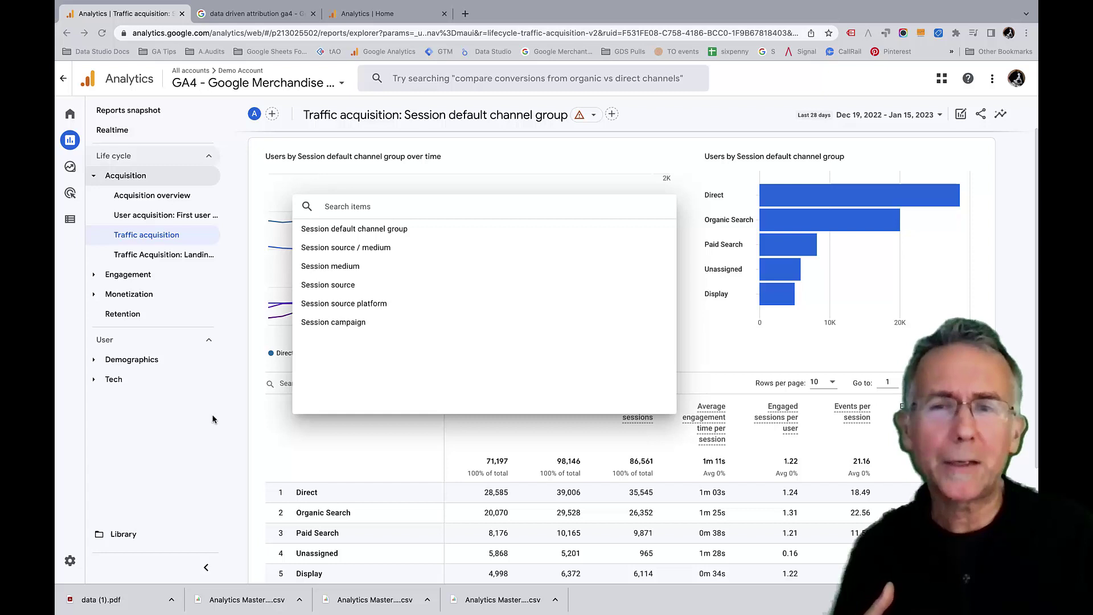
{"action": "left_click", "coordinate": [386, 16]}
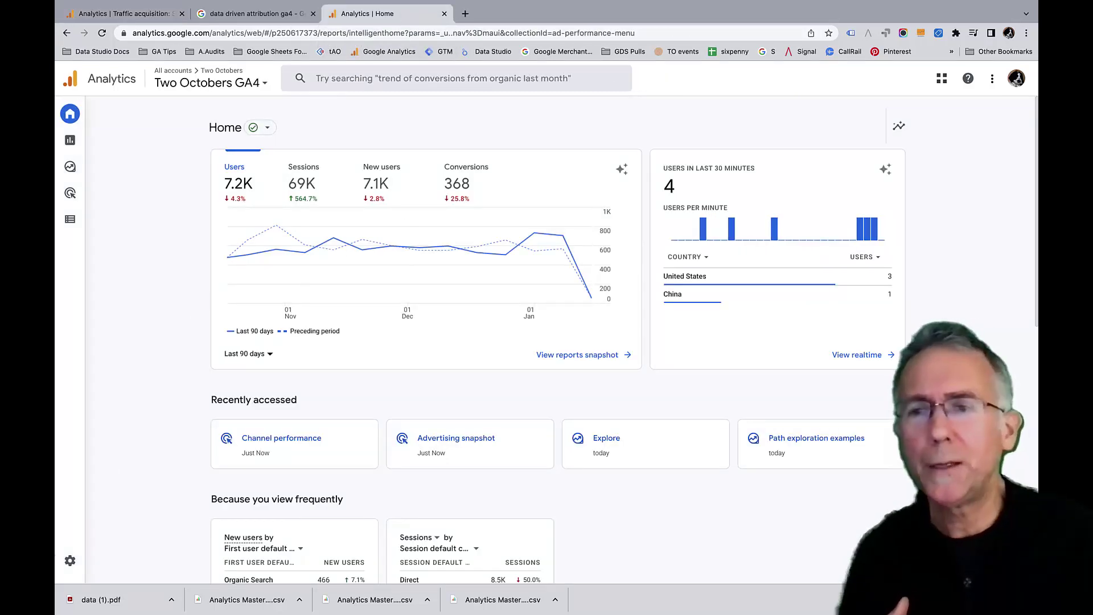
Step: Verify the cross-channel data-driven reporting attribution model in Admin, then return to Traffic acquisition
{"action": "left_click", "coordinate": [91, 564]}
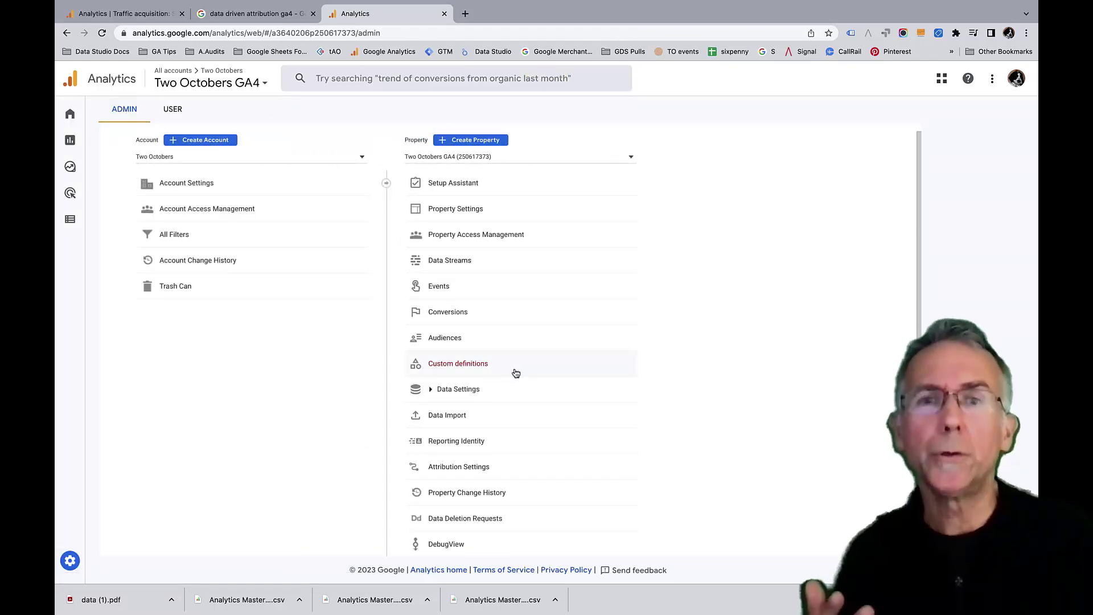
{"action": "left_click", "coordinate": [465, 470]}
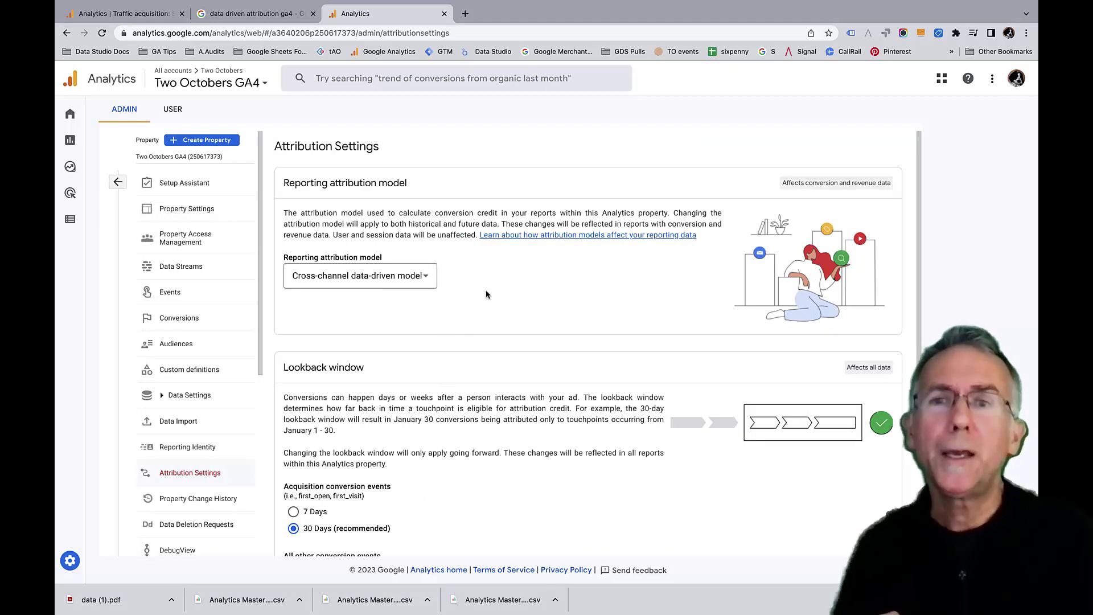
{"action": "left_click", "coordinate": [427, 276]}
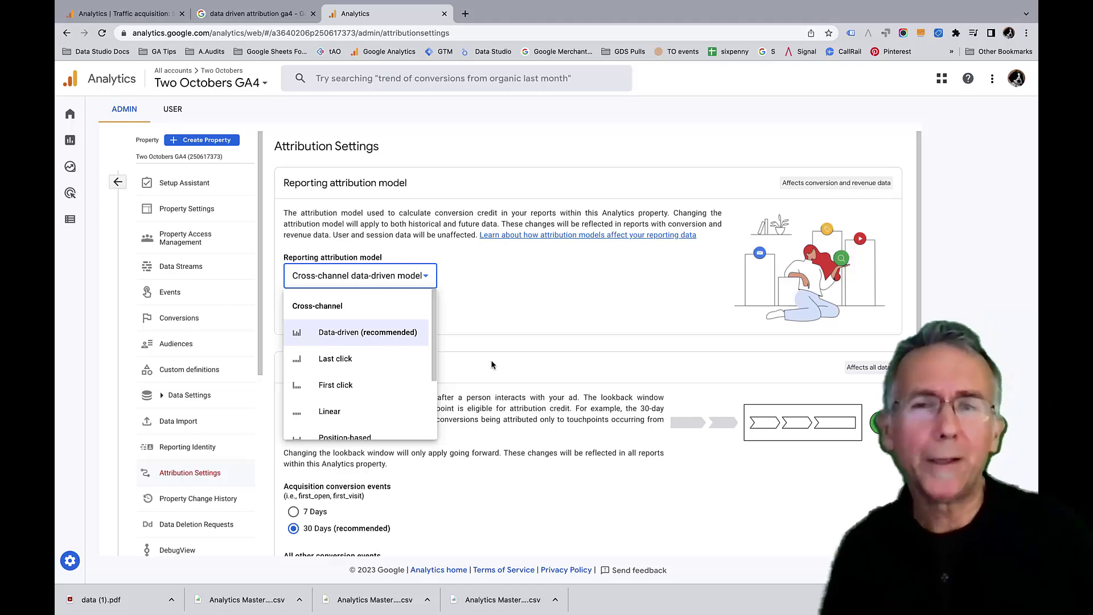
{"action": "left_click", "coordinate": [514, 329]}
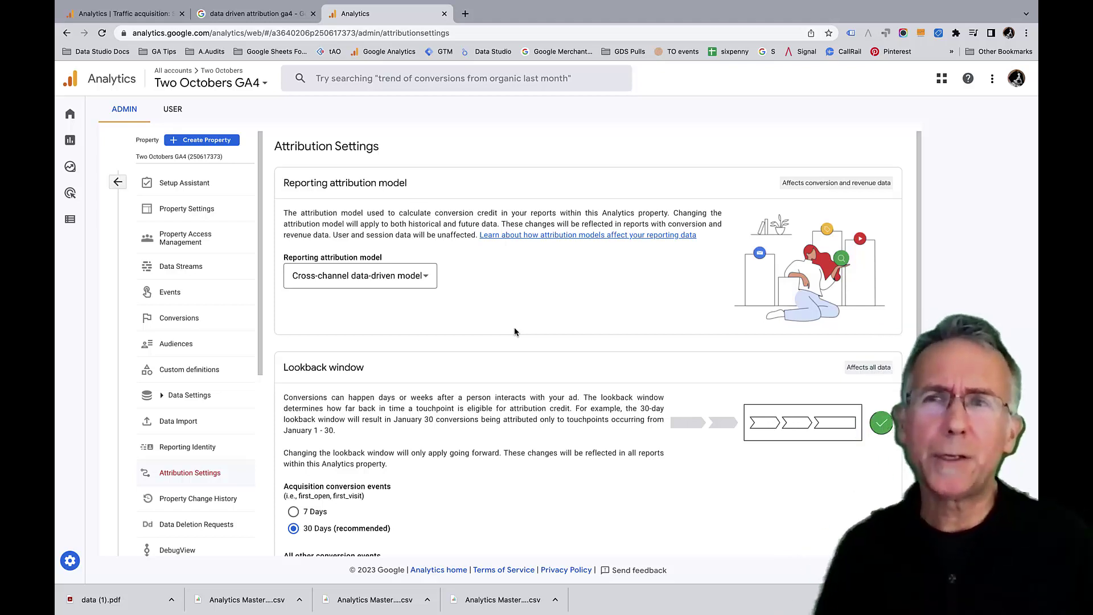
{"action": "left_click", "coordinate": [144, 17]}
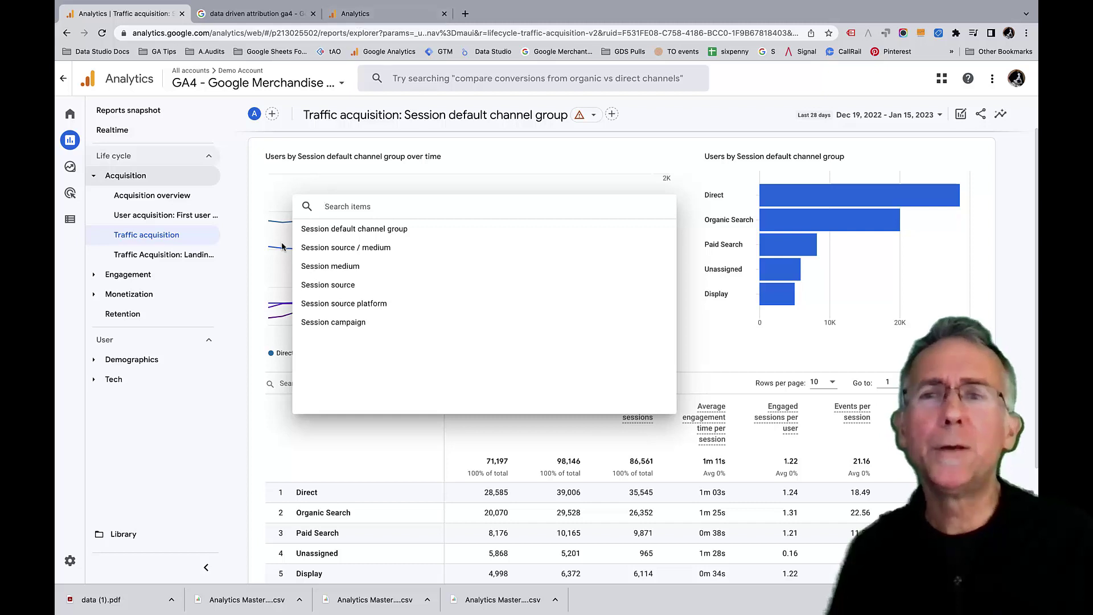
Step: Close the dimension list, keeping the Session default channel group grouping
{"action": "left_click", "coordinate": [178, 419]}
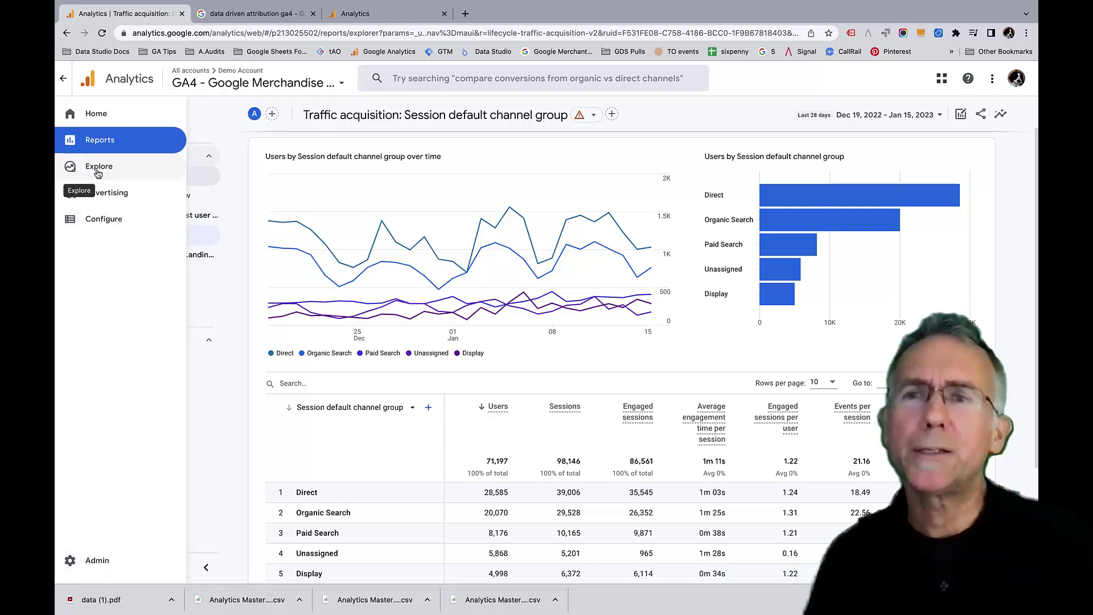
Step: Create a new blank Free form exploration from the Explore area
{"action": "left_click", "coordinate": [98, 173]}
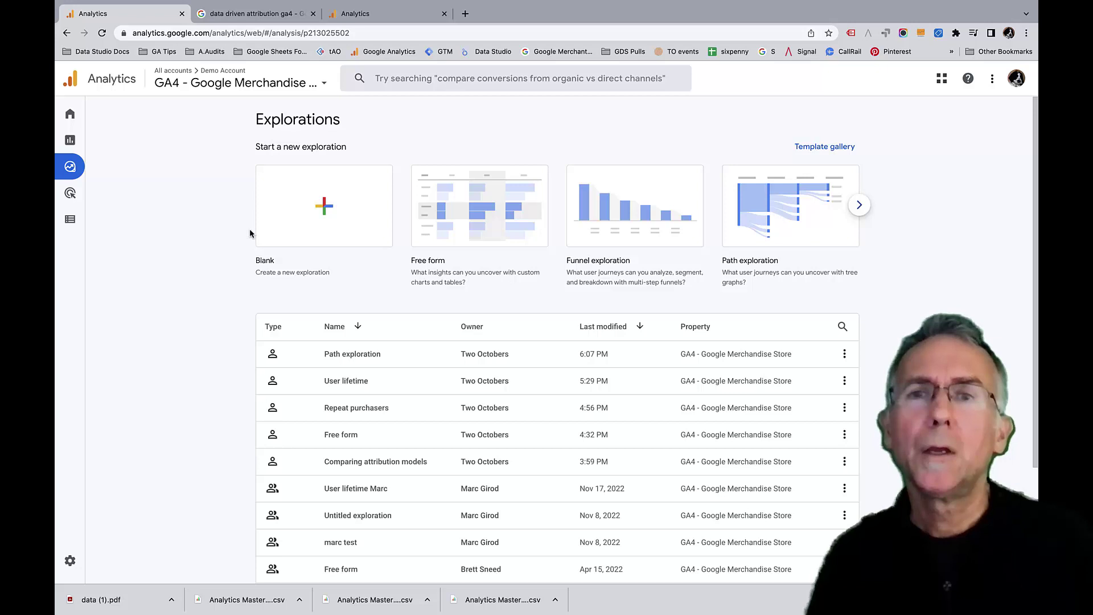
{"action": "left_click", "coordinate": [329, 211]}
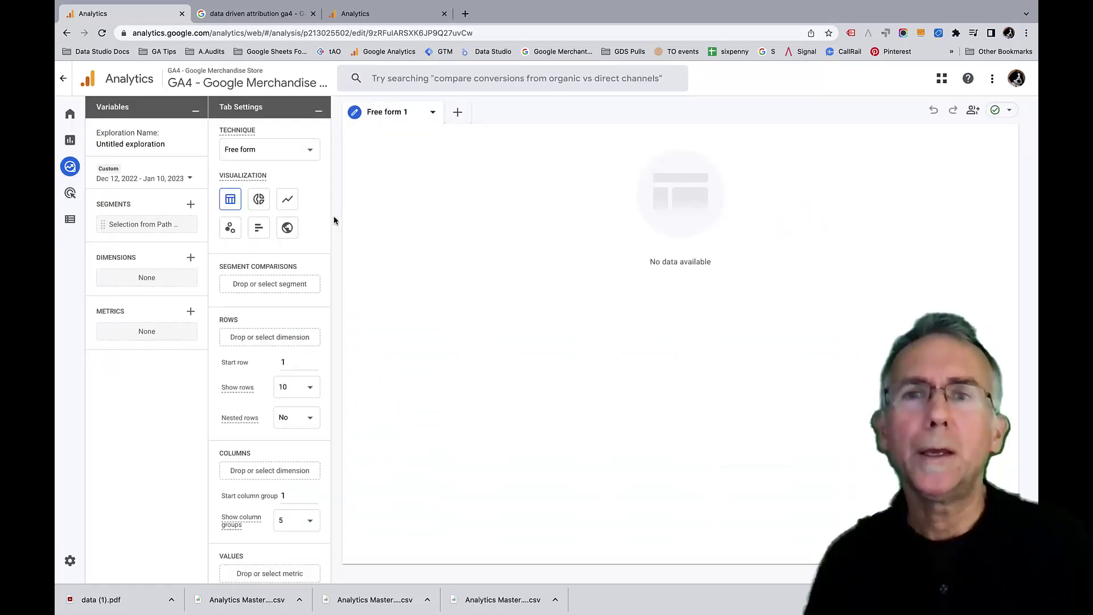
{"action": "left_click", "coordinate": [191, 258]}
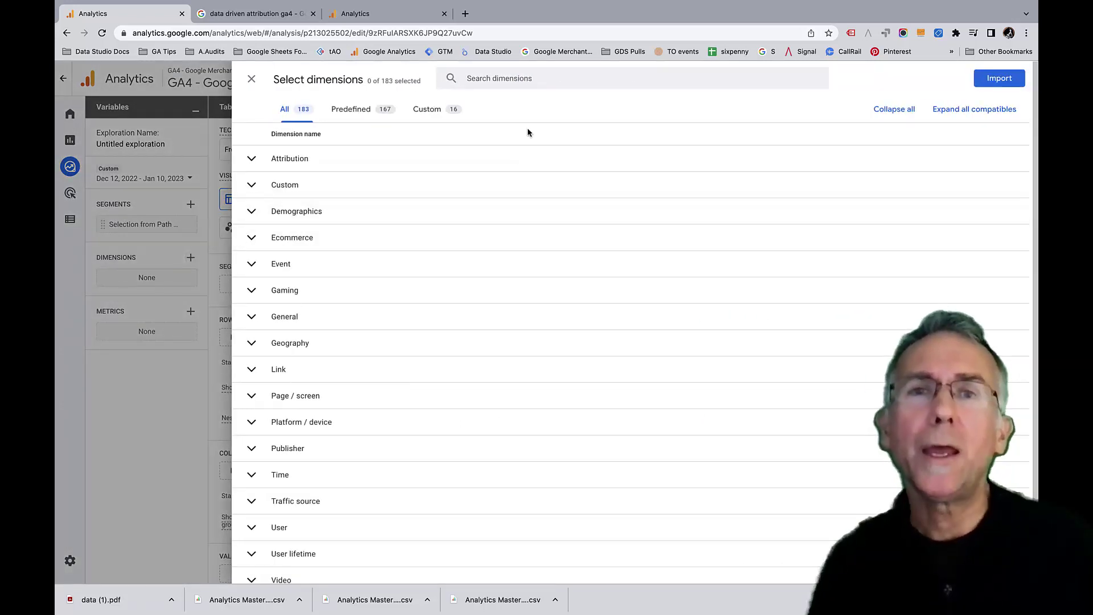
{"action": "left_click", "coordinate": [532, 78]}
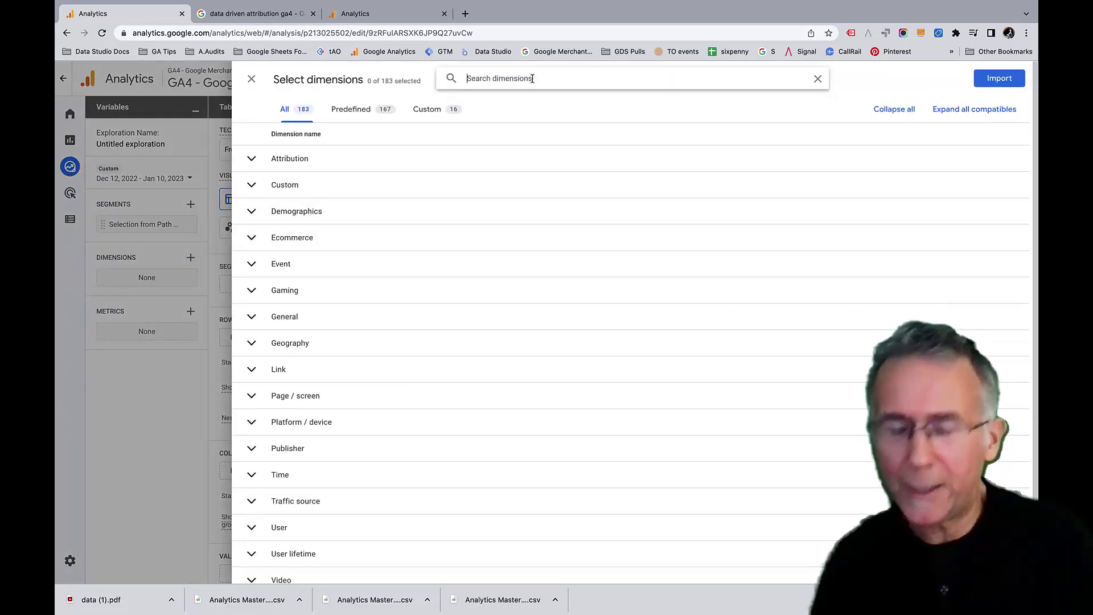
{"action": "type", "text": "source"}
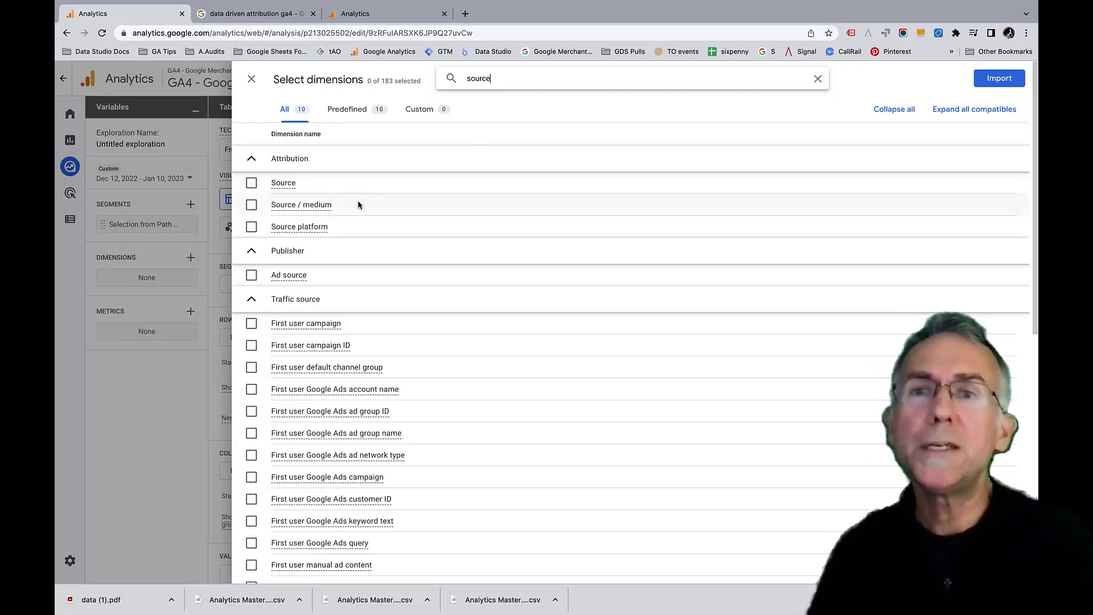
{"action": "mouse_move", "coordinate": [338, 211]}
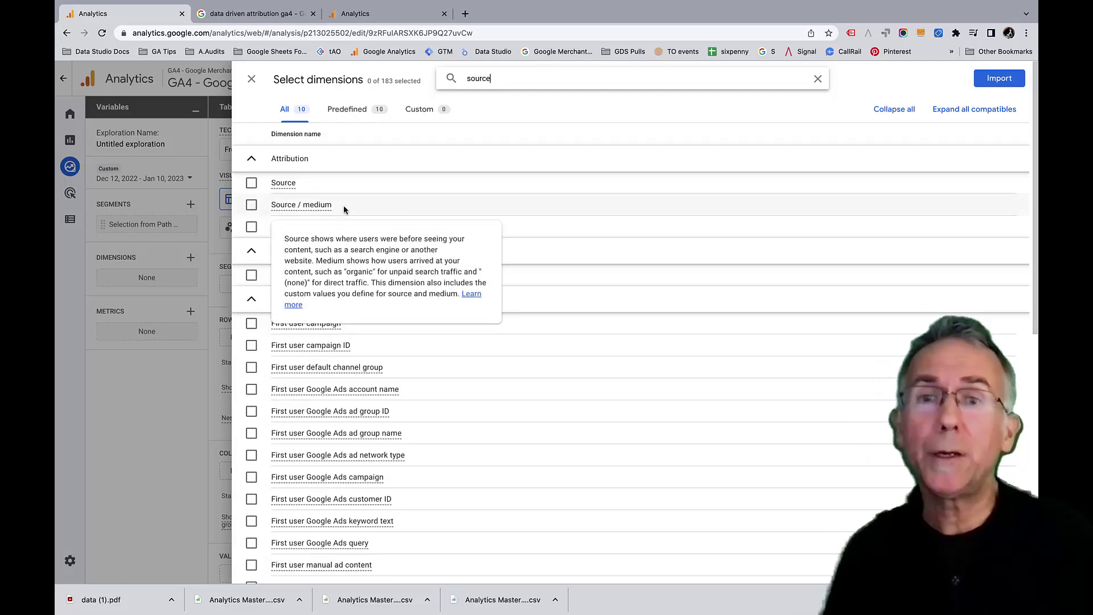
{"action": "scroll", "coordinate": [428, 388], "scroll_direction": "down", "scroll_amount": 1}
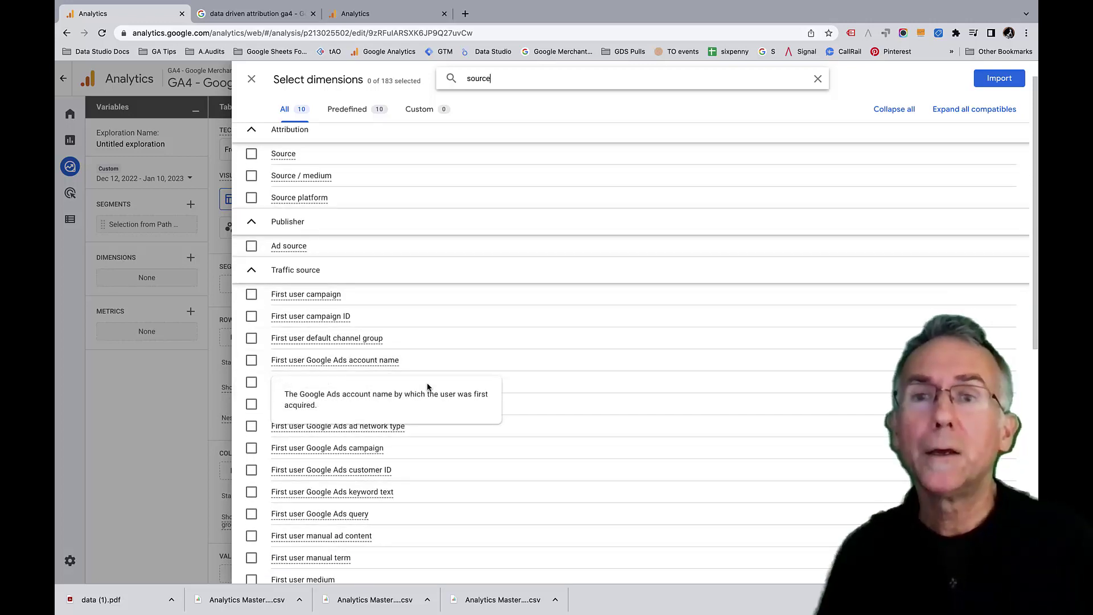
{"action": "scroll", "coordinate": [350, 544], "scroll_direction": "down", "scroll_amount": 5}
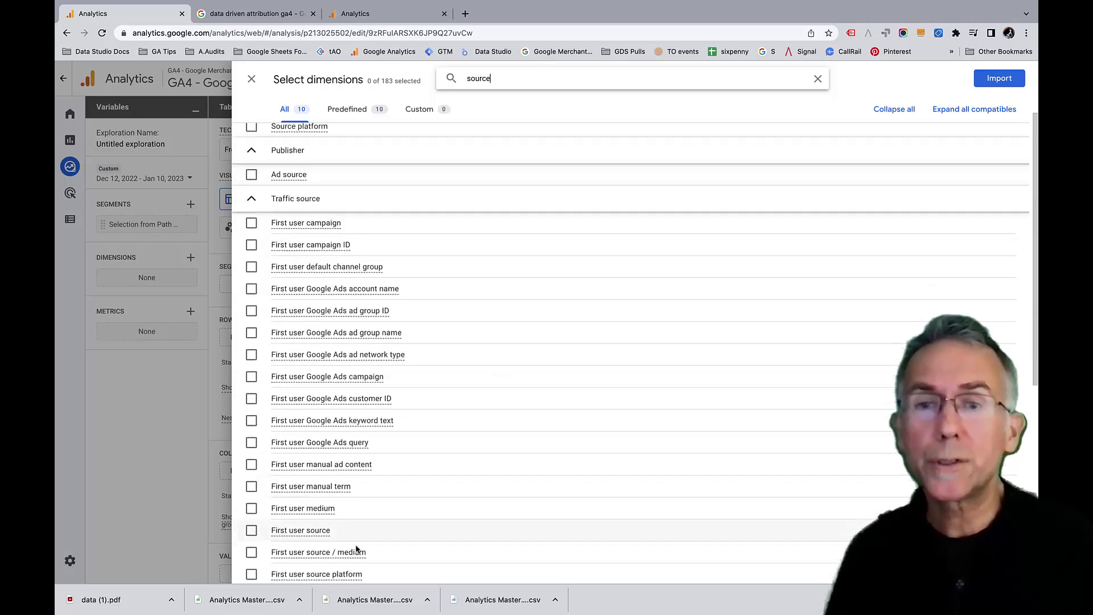
{"action": "scroll", "coordinate": [356, 545], "scroll_direction": "down", "scroll_amount": 11}
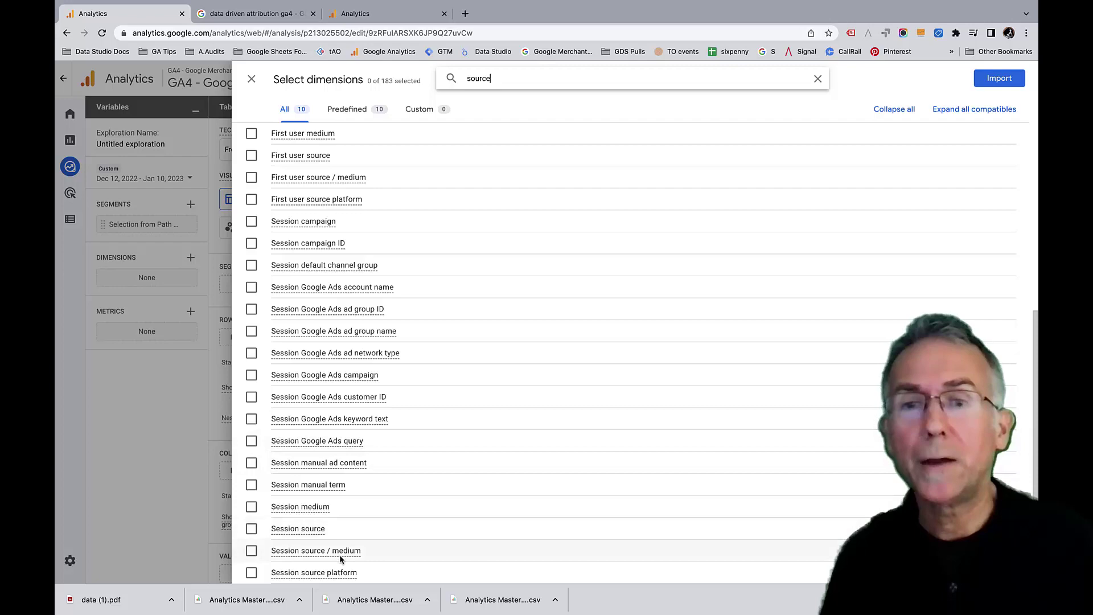
{"action": "scroll", "coordinate": [333, 337], "scroll_direction": "up", "scroll_amount": 4}
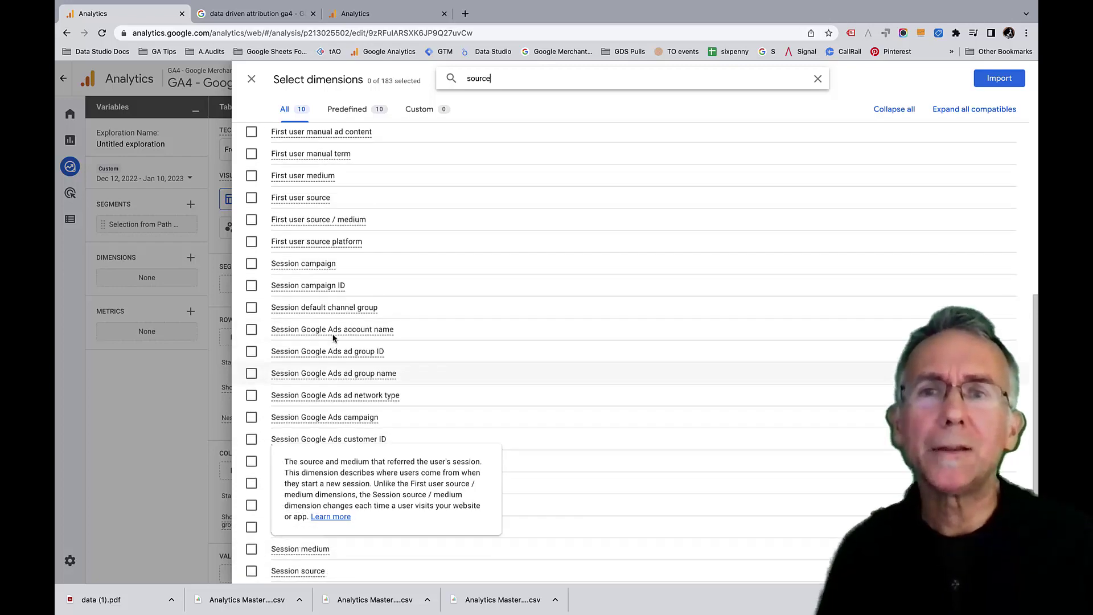
{"action": "scroll", "coordinate": [333, 338], "scroll_direction": "up", "scroll_amount": 6}
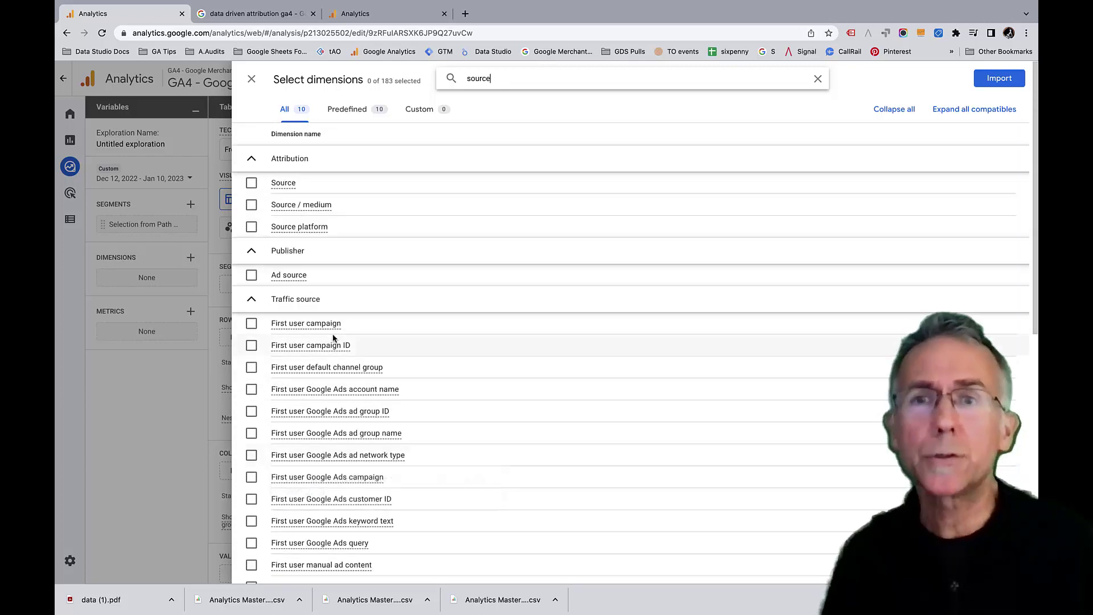
{"action": "left_click", "coordinate": [251, 81]}
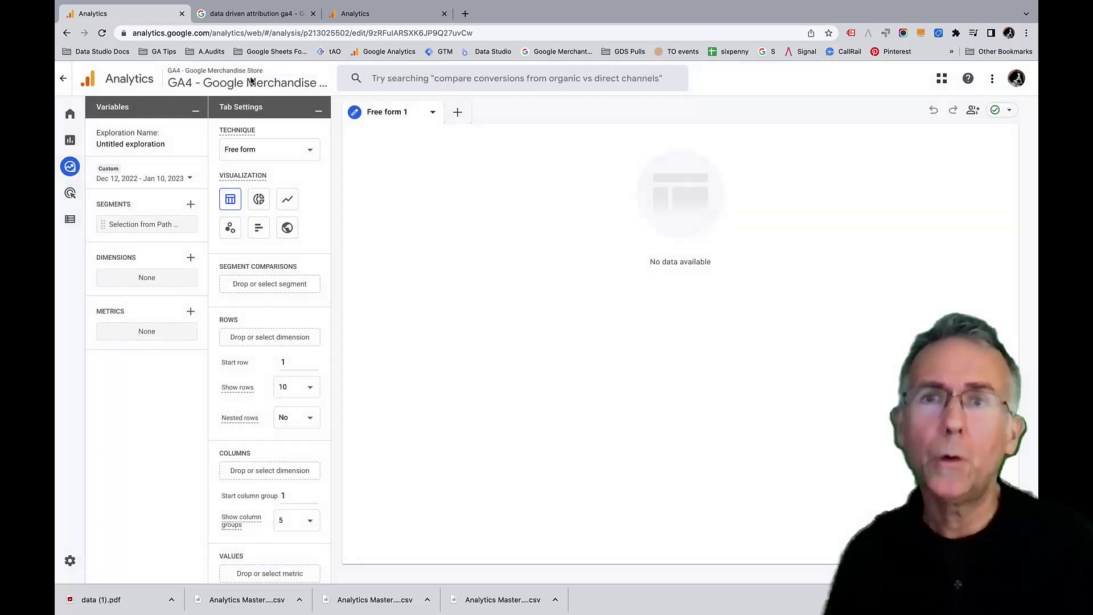
Step: Exit the exploration, go to Reports and expand the Acquisition reports
{"action": "left_click", "coordinate": [66, 82]}
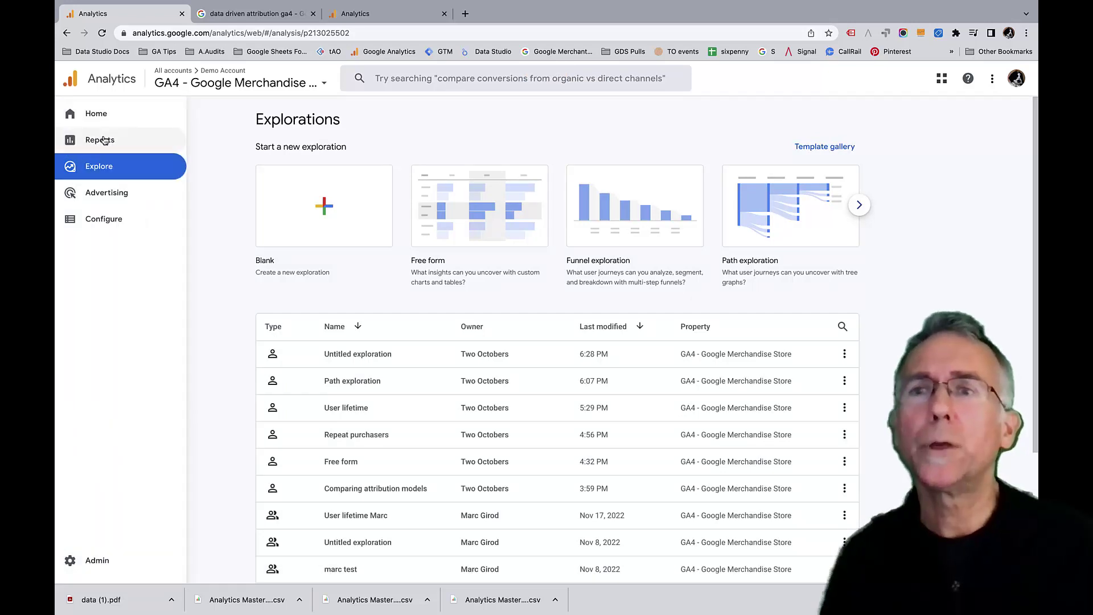
{"action": "left_click", "coordinate": [104, 141]}
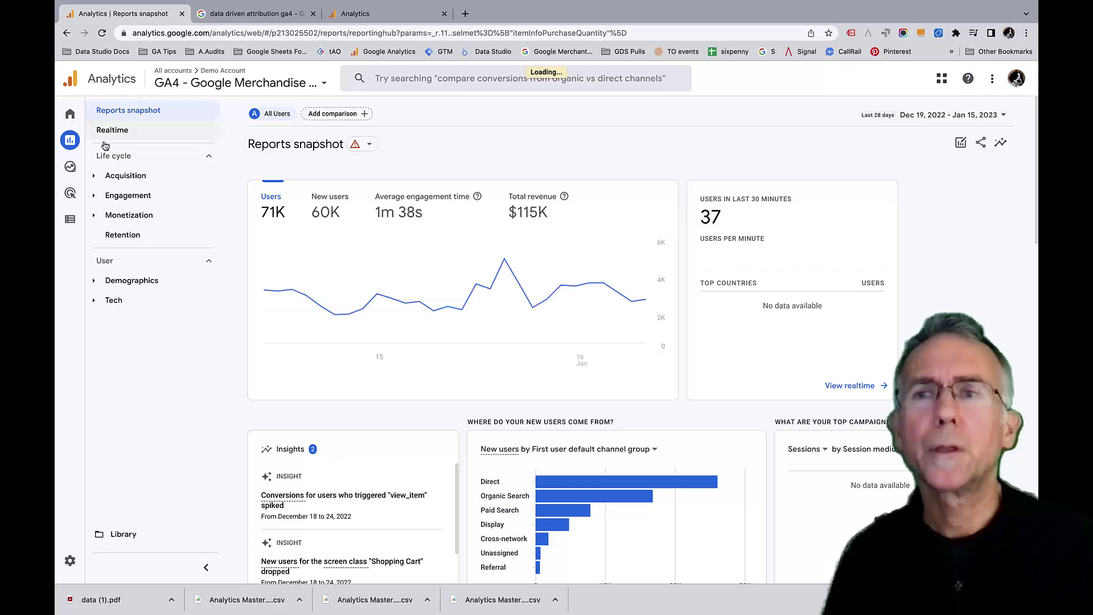
{"action": "left_click", "coordinate": [127, 176]}
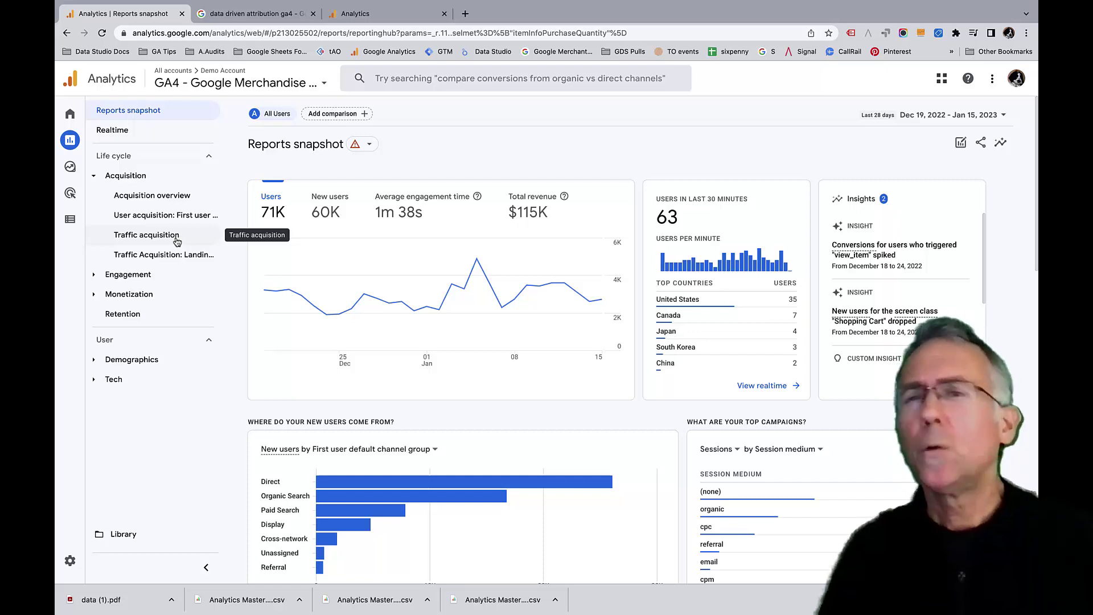
Step: Open Advertising's Performance > All channels report showing conversions by Default channel group
{"action": "mouse_move", "coordinate": [89, 218]}
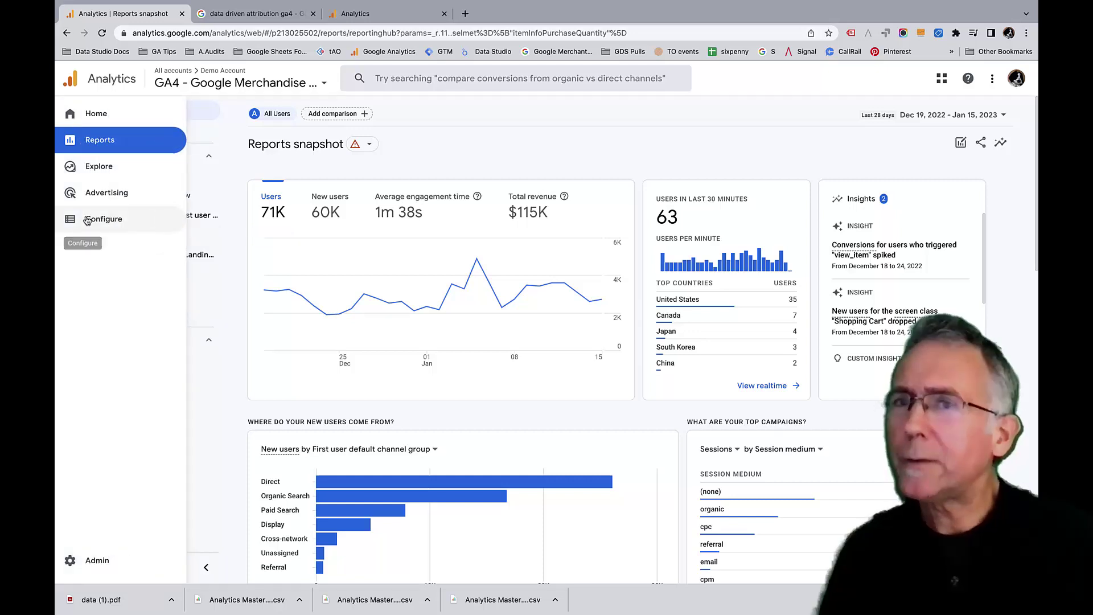
{"action": "left_click", "coordinate": [108, 194]}
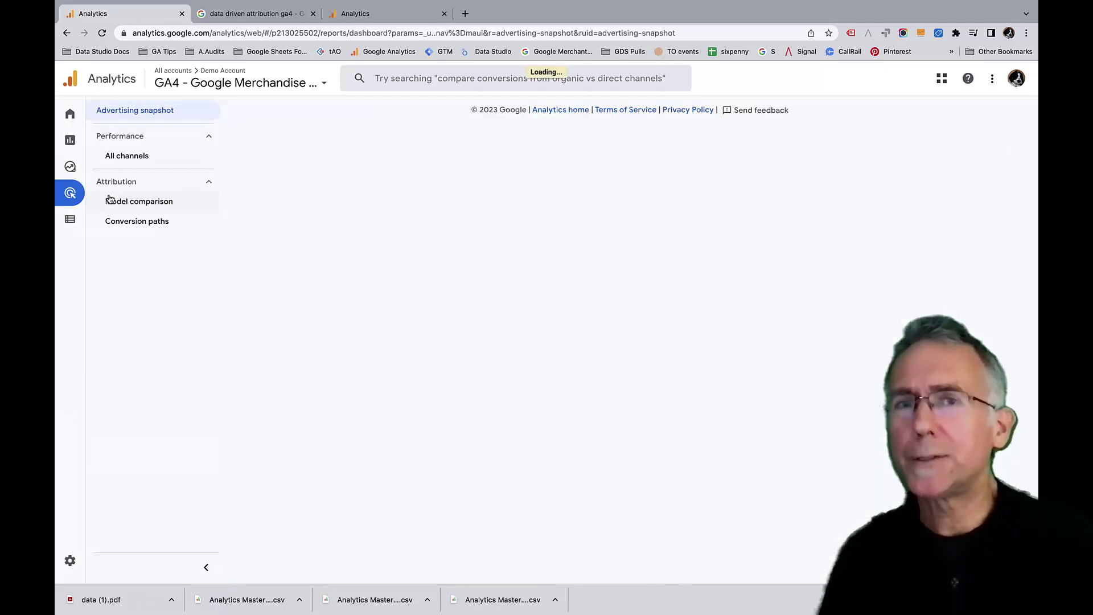
{"action": "left_click", "coordinate": [128, 163]}
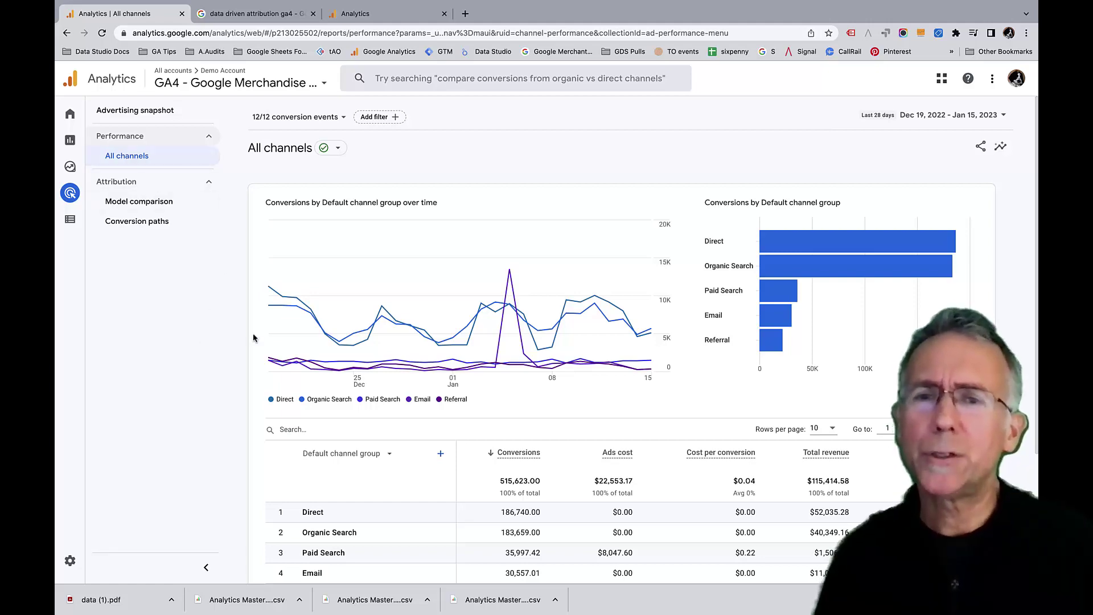
{"action": "scroll", "coordinate": [373, 343], "scroll_direction": "down", "scroll_amount": 2}
{"action": "scroll", "coordinate": [375, 344], "scroll_direction": "up", "scroll_amount": 2}
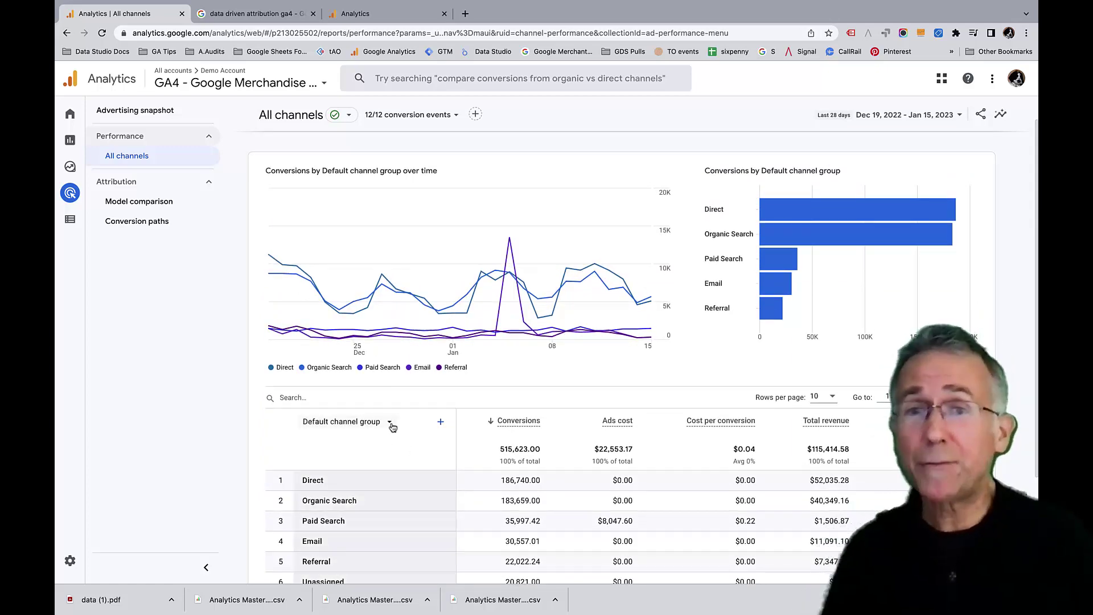
Step: List the dimensions available for the Default channel group column, then show desktop spaces
{"action": "left_click", "coordinate": [391, 425]}
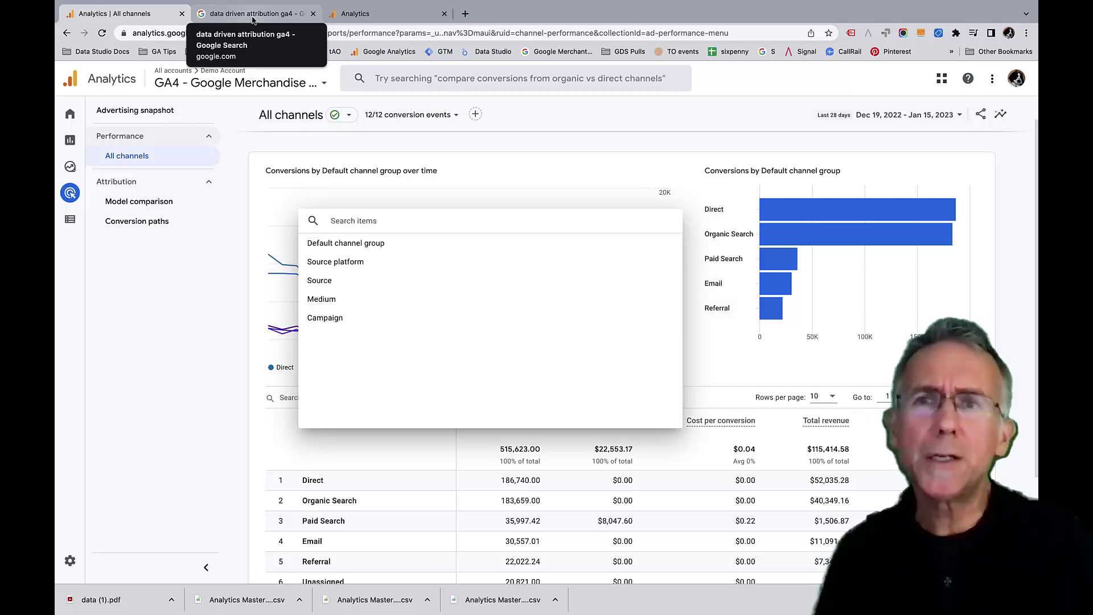
{"action": "key", "text": "ctrl+Up"}
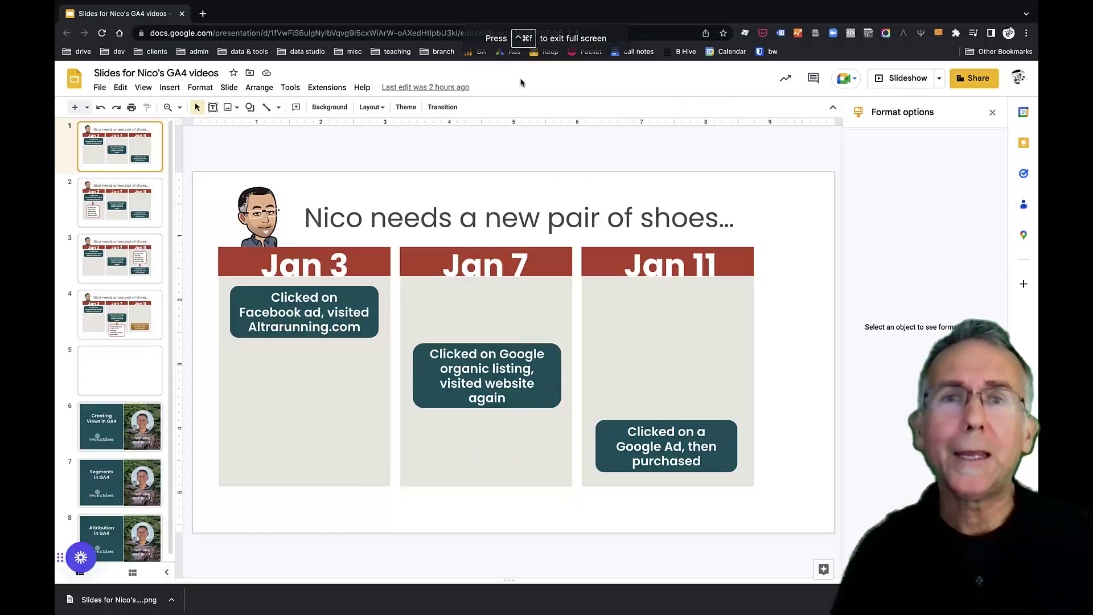
Step: Leave the shoe-purchase slide for the overview listing the Slides and Analytics desktops
{"action": "key", "text": "ctrl+Up"}
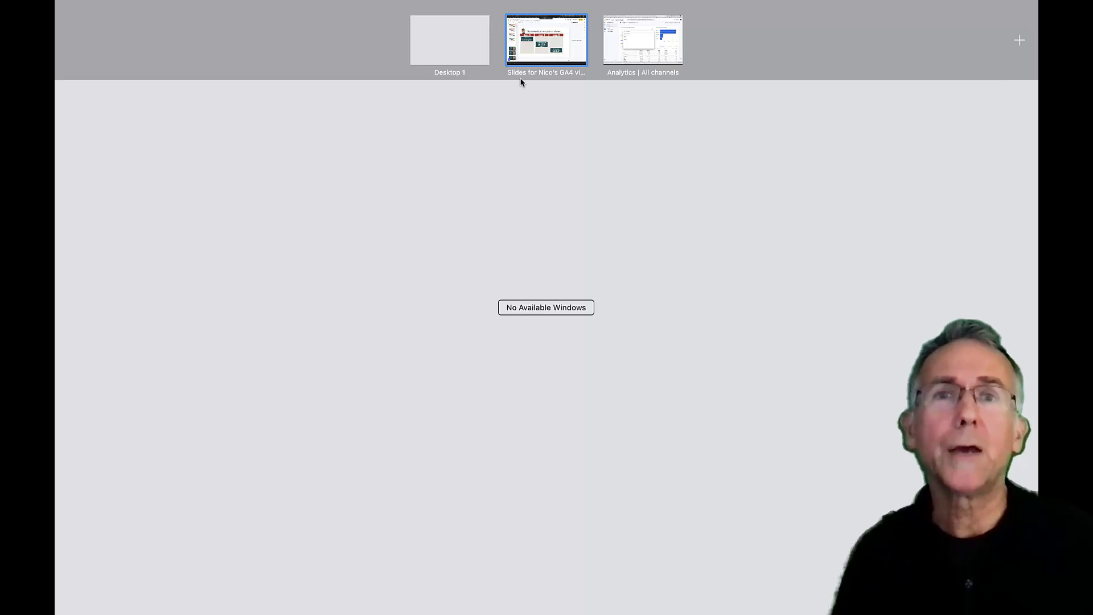
Step: Return to the Analytics desktop, dismiss the dimension list, and reveal the channel table with Direct at 186,740 conversions
{"action": "left_click", "coordinate": [622, 41]}
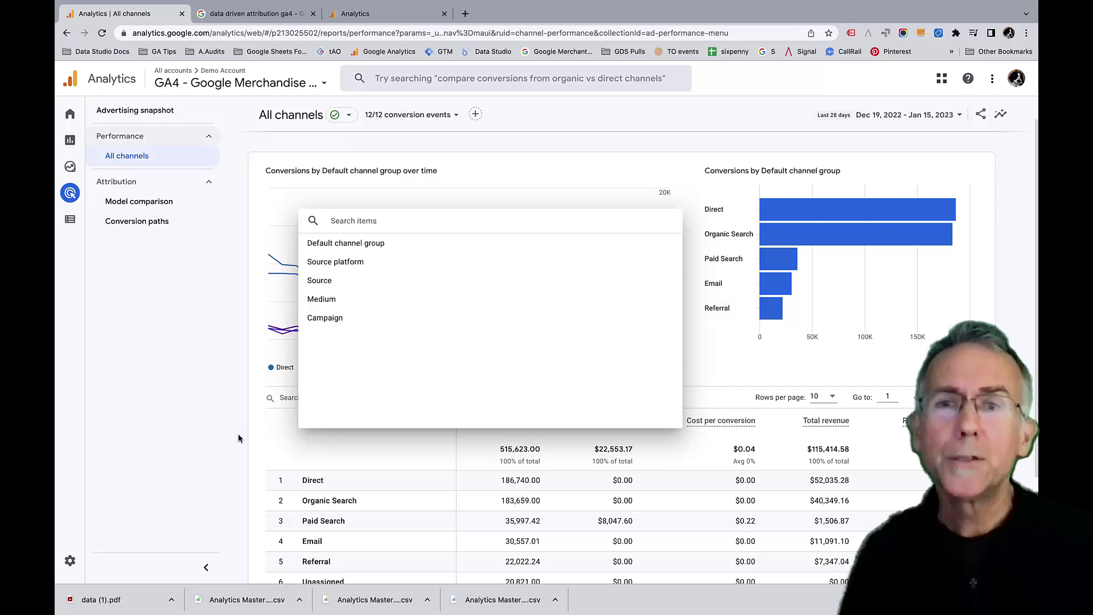
{"action": "left_click", "coordinate": [214, 440]}
{"action": "scroll", "coordinate": [315, 444], "scroll_direction": "down", "scroll_amount": 5}
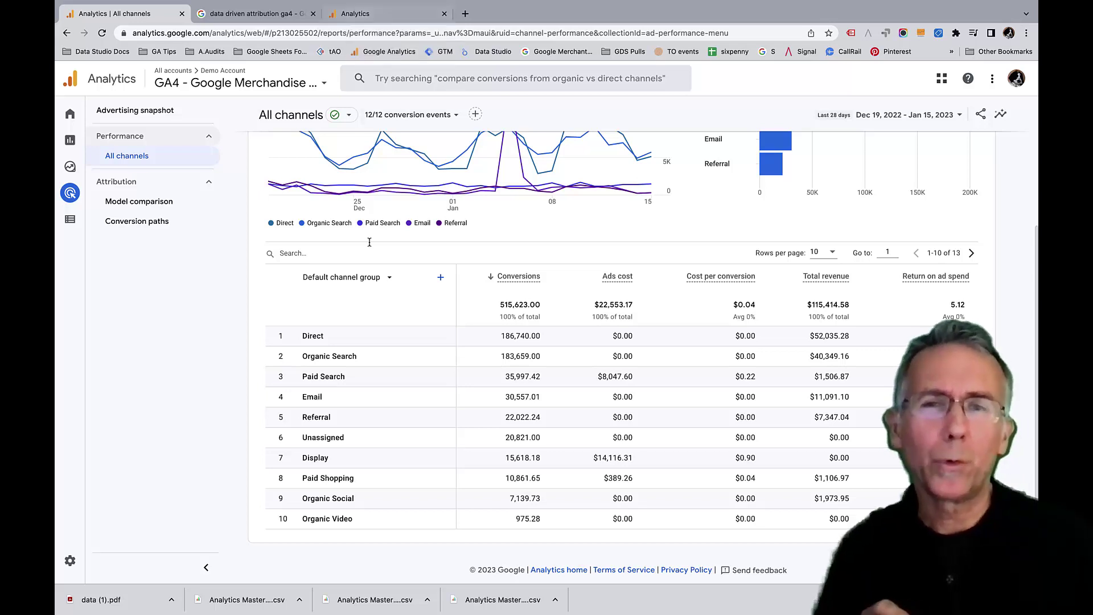
{"action": "left_click", "coordinate": [390, 278]}
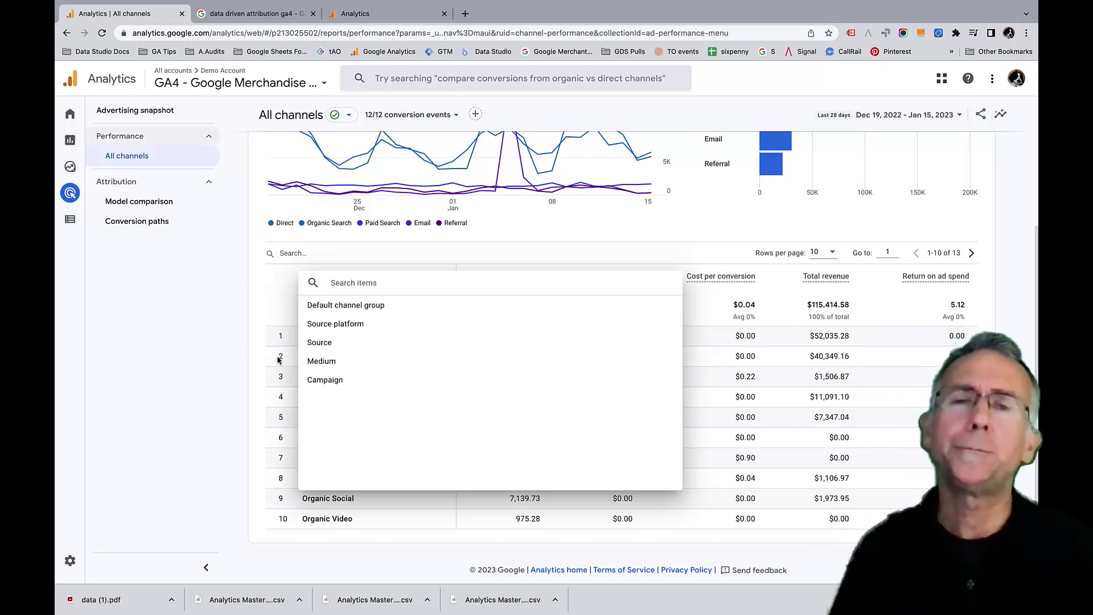
{"action": "left_click", "coordinate": [210, 371]}
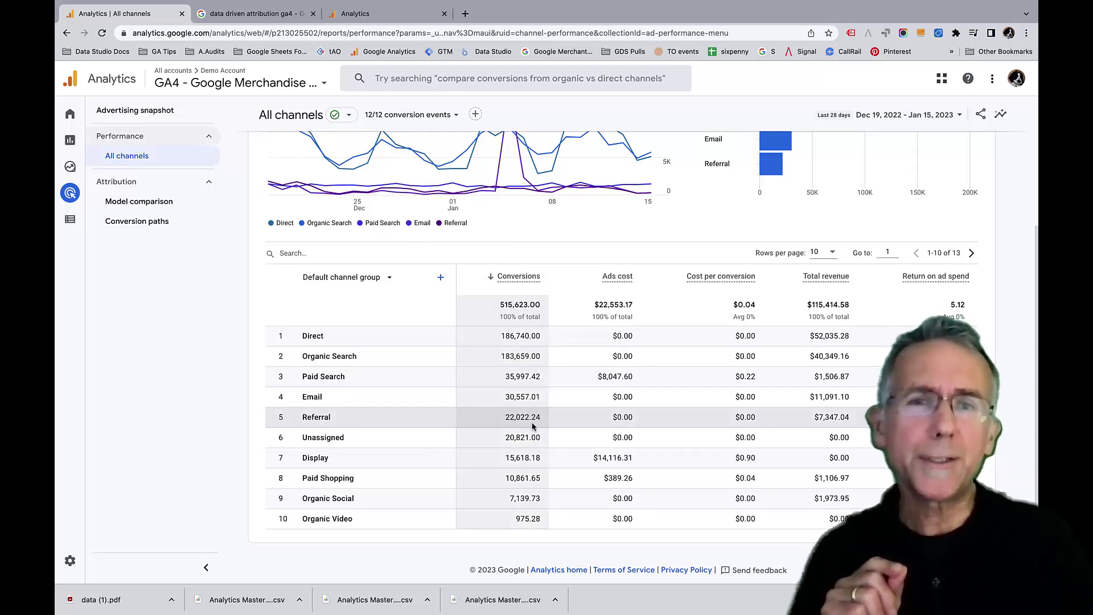
Step: Limit conversion events to purchase only, yielding 1,130.00 conversions with Direct at 504.00
{"action": "scroll", "coordinate": [532, 426], "scroll_direction": "up", "scroll_amount": 2}
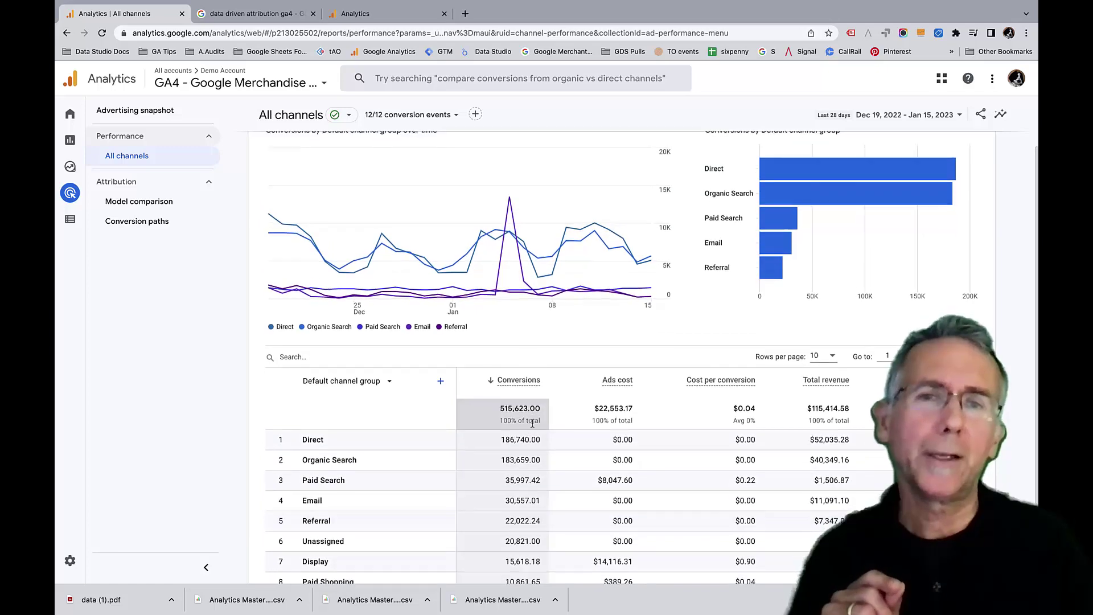
{"action": "left_click", "coordinate": [458, 116]}
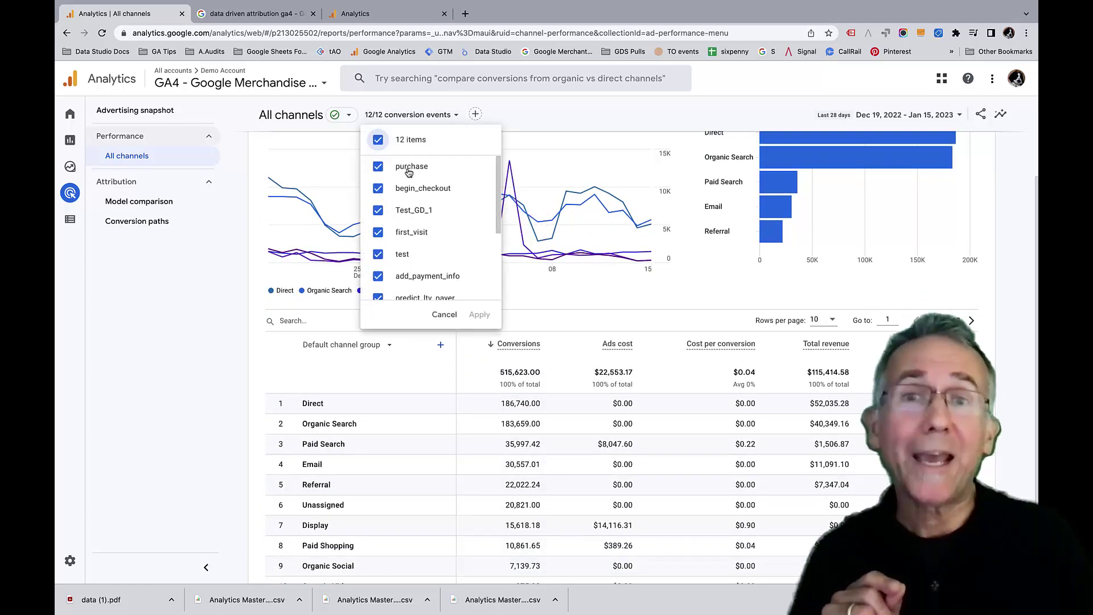
{"action": "left_click", "coordinate": [379, 141]}
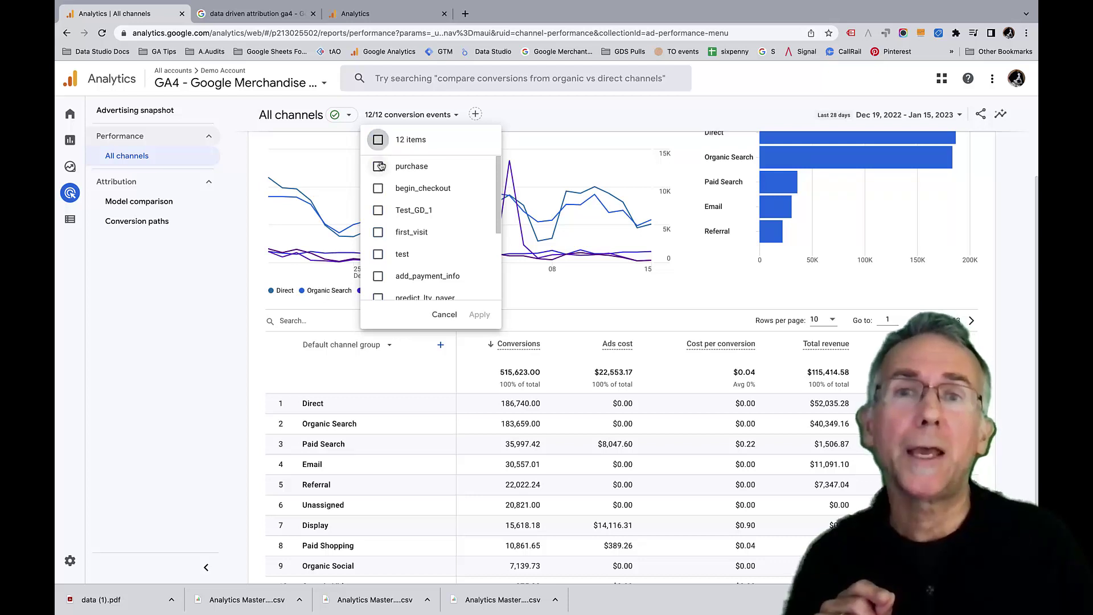
{"action": "left_click", "coordinate": [378, 166]}
{"action": "left_click", "coordinate": [480, 316]}
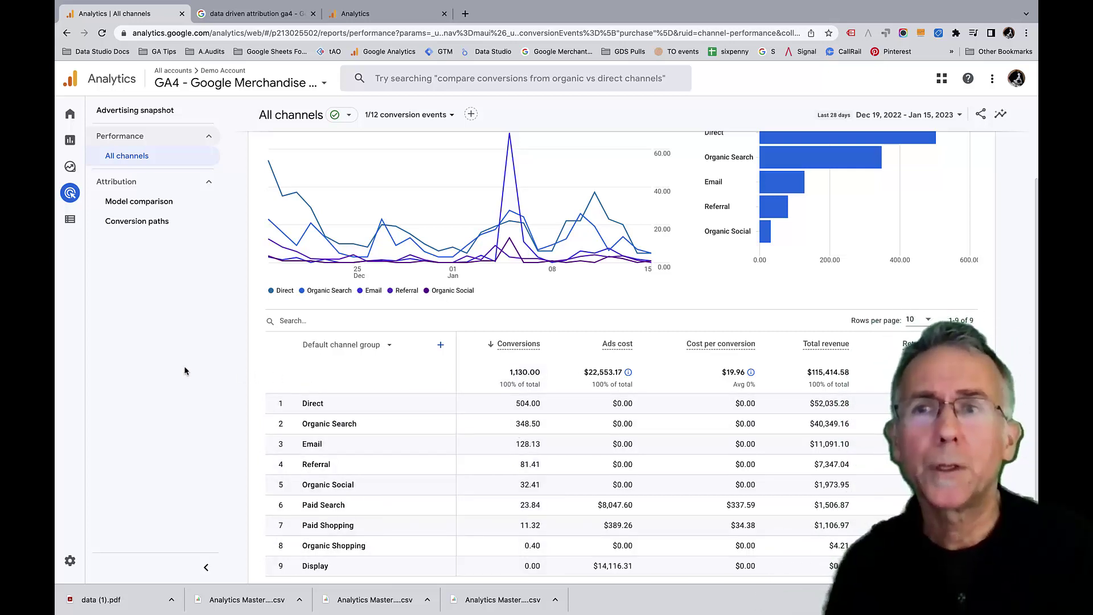
Step: Open Reports > Acquisition > Traffic acquisition and view its Conversions column: 515,621.00 total, Direct 180,176.00
{"action": "left_click", "coordinate": [94, 141]}
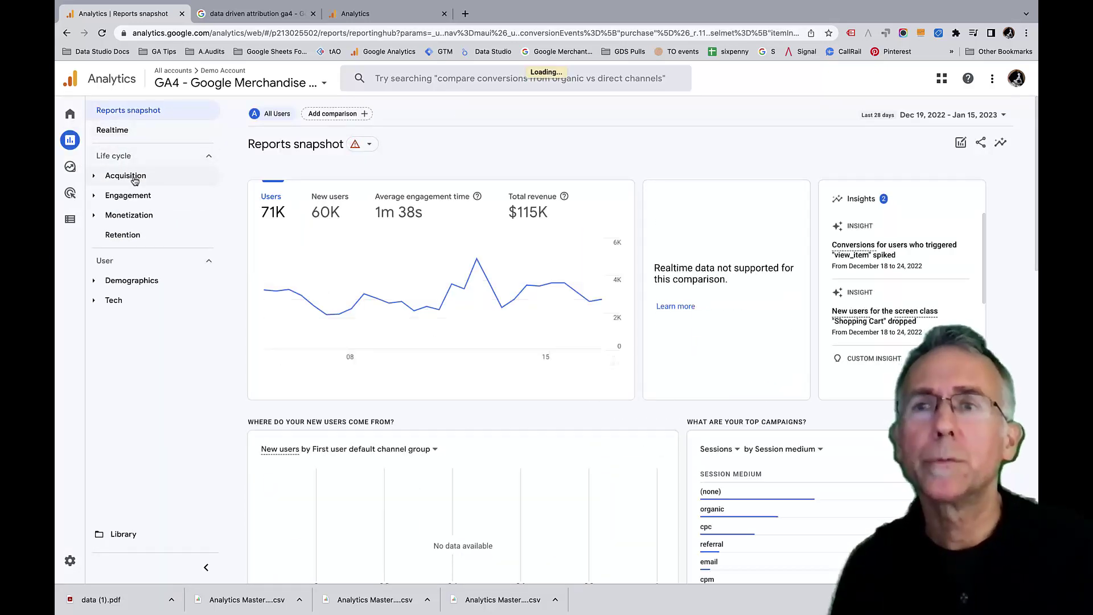
{"action": "left_click", "coordinate": [133, 180]}
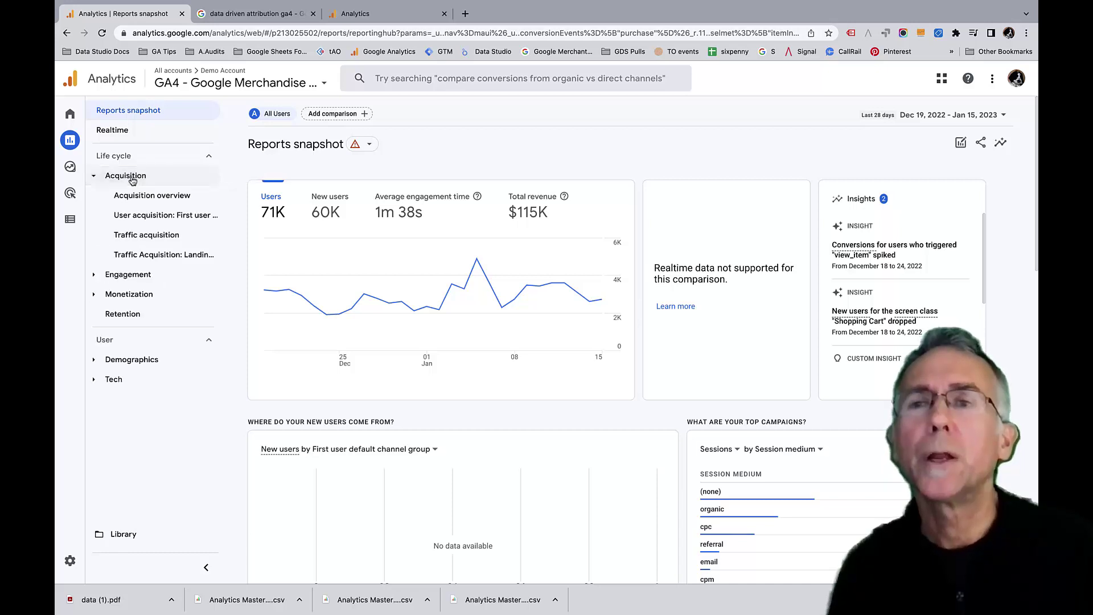
{"action": "left_click", "coordinate": [164, 241]}
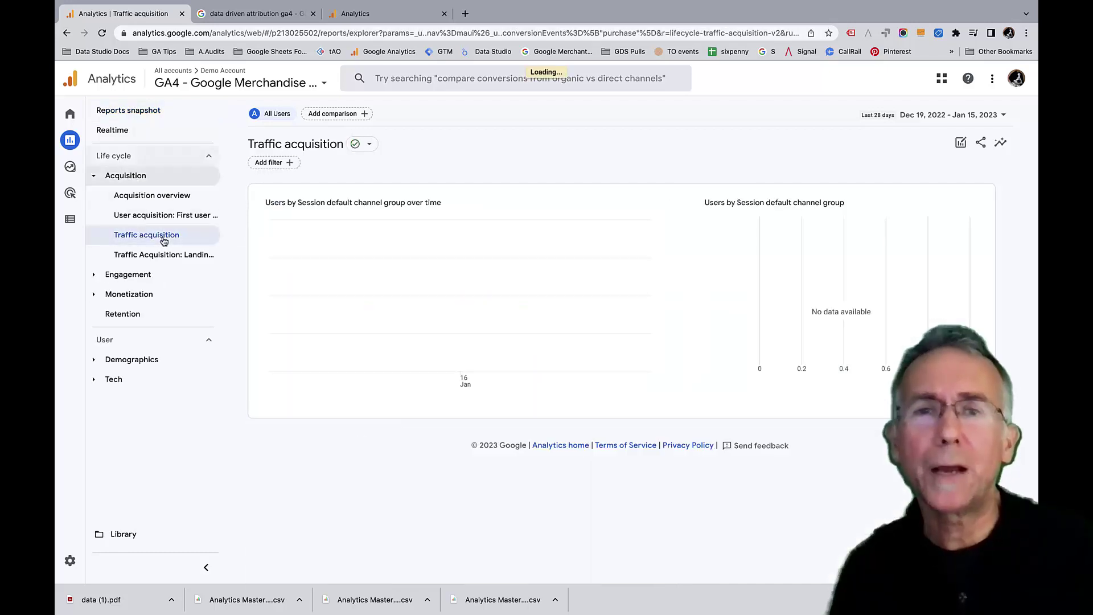
{"action": "scroll", "coordinate": [401, 283], "scroll_direction": "down", "scroll_amount": 5}
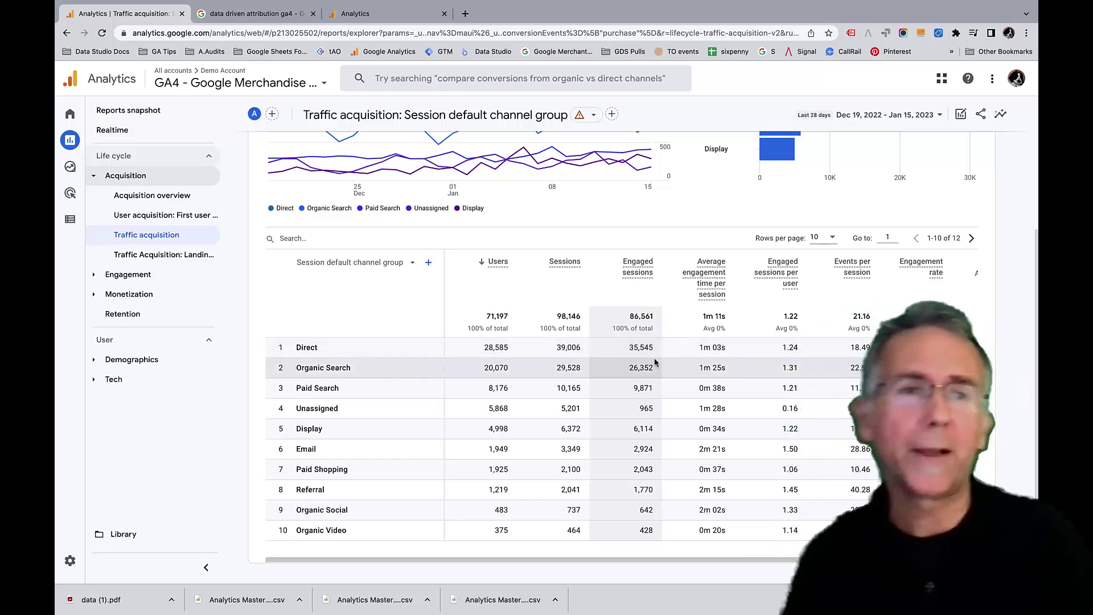
{"action": "scroll", "coordinate": [657, 365], "scroll_direction": "right", "scroll_amount": 3}
{"action": "scroll", "coordinate": [657, 365], "scroll_direction": "right", "scroll_amount": 4}
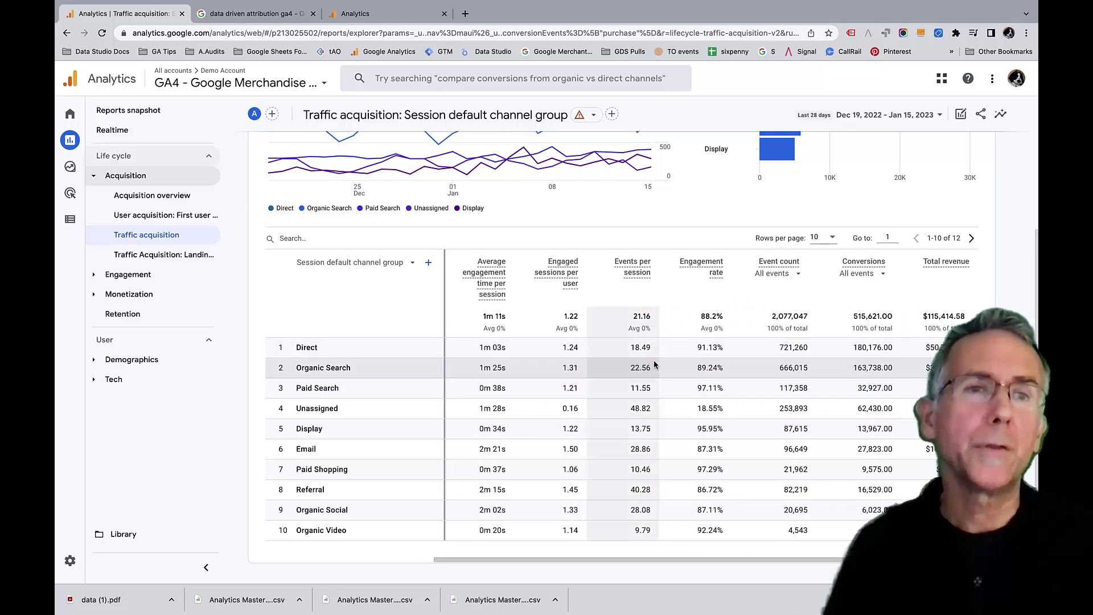
{"action": "left_click", "coordinate": [877, 274]}
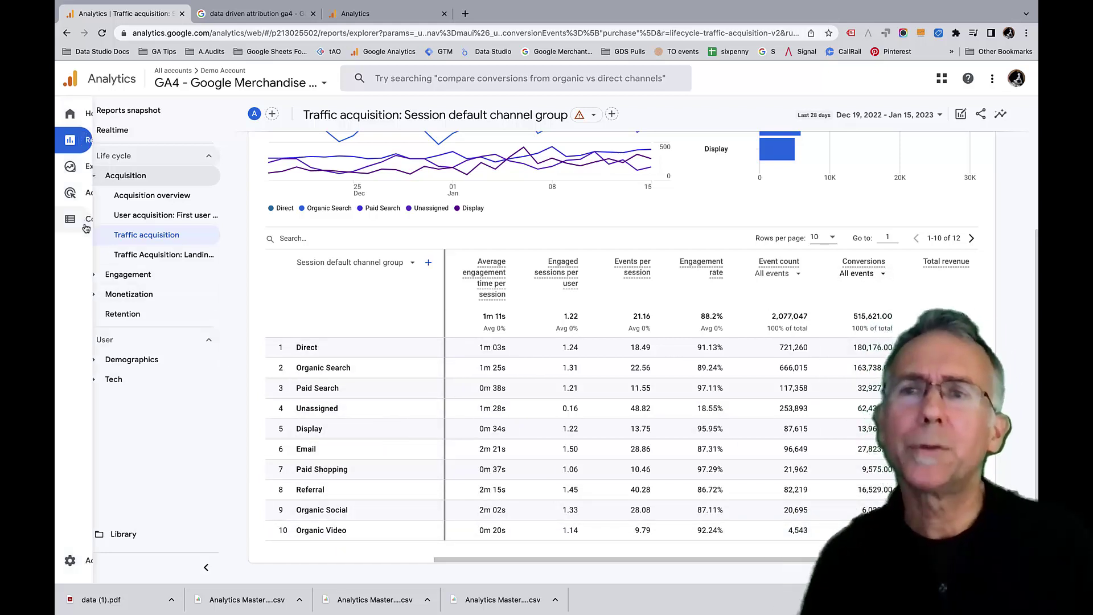
Step: Go to Advertising > Performance > All channels to see the purchase-filtered table, Direct leading at 504.00
{"action": "mouse_move", "coordinate": [97, 196]}
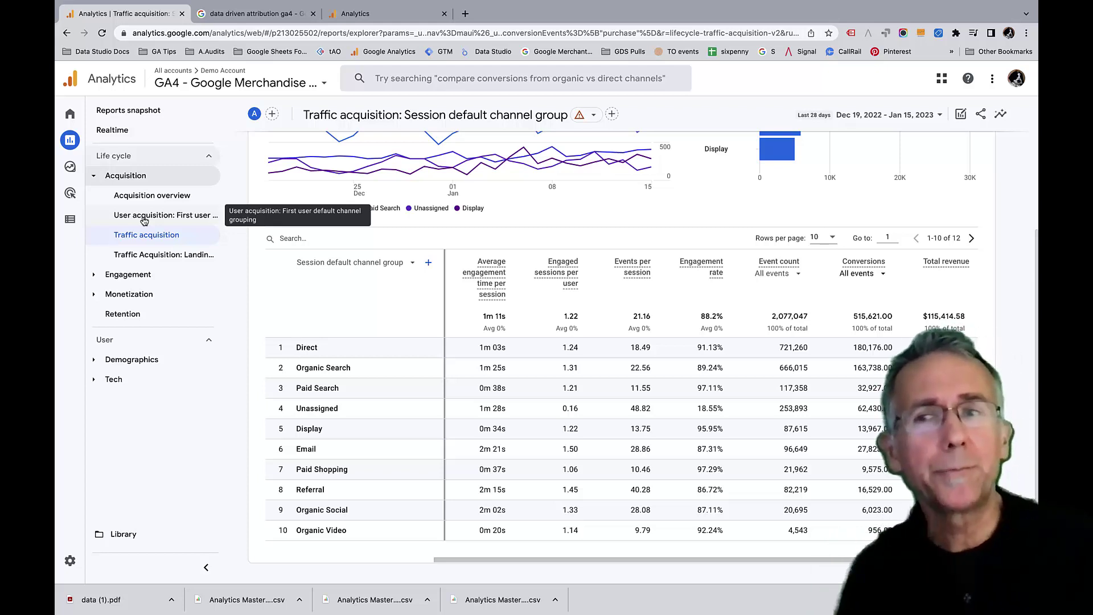
{"action": "left_click", "coordinate": [101, 196]}
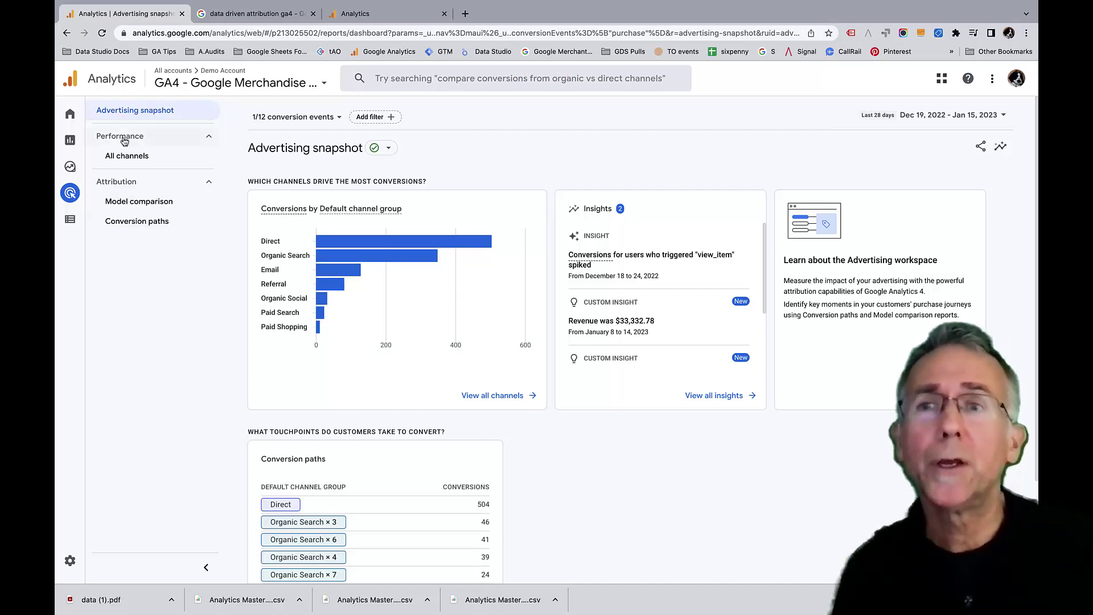
{"action": "left_click", "coordinate": [126, 160]}
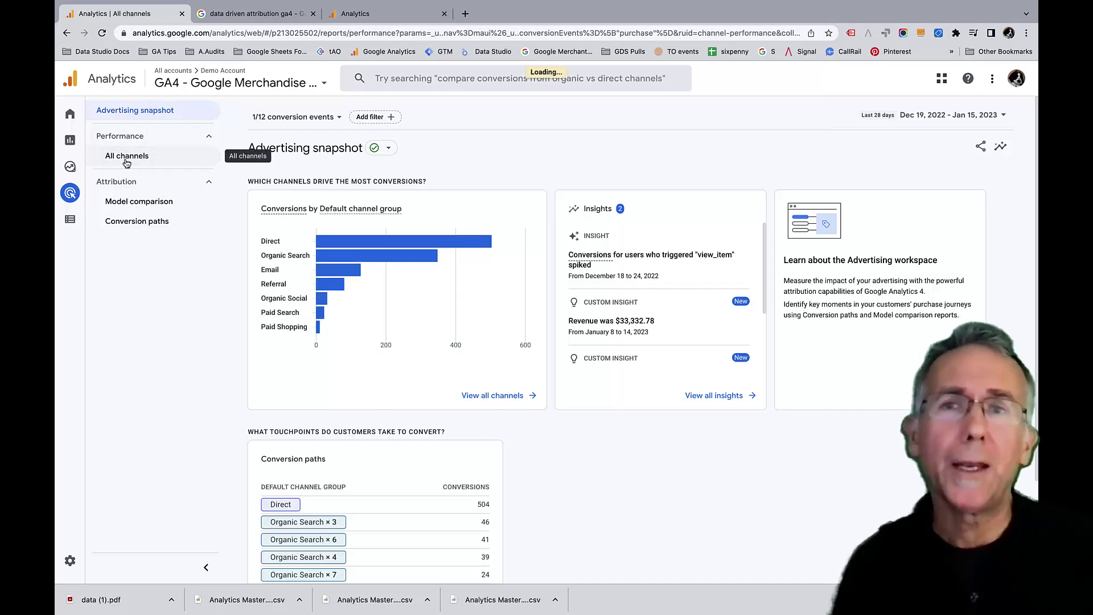
{"action": "scroll", "coordinate": [349, 247], "scroll_direction": "down", "scroll_amount": 3}
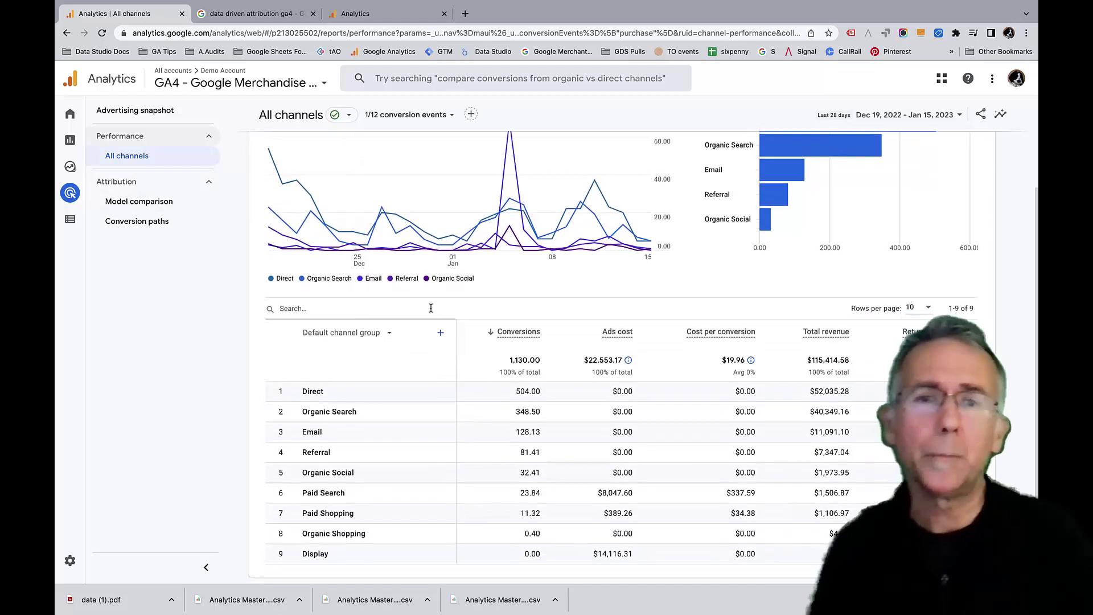